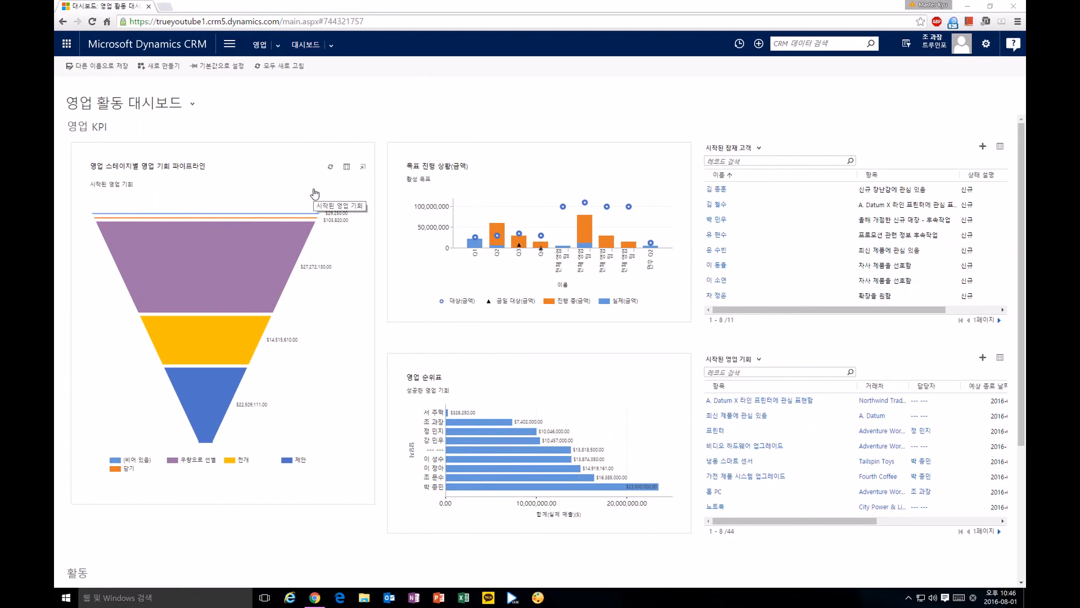
- Open the 4G 가능 휴대폰 opportunity from the opportunities list and review its product items and quotes
click(277, 46)
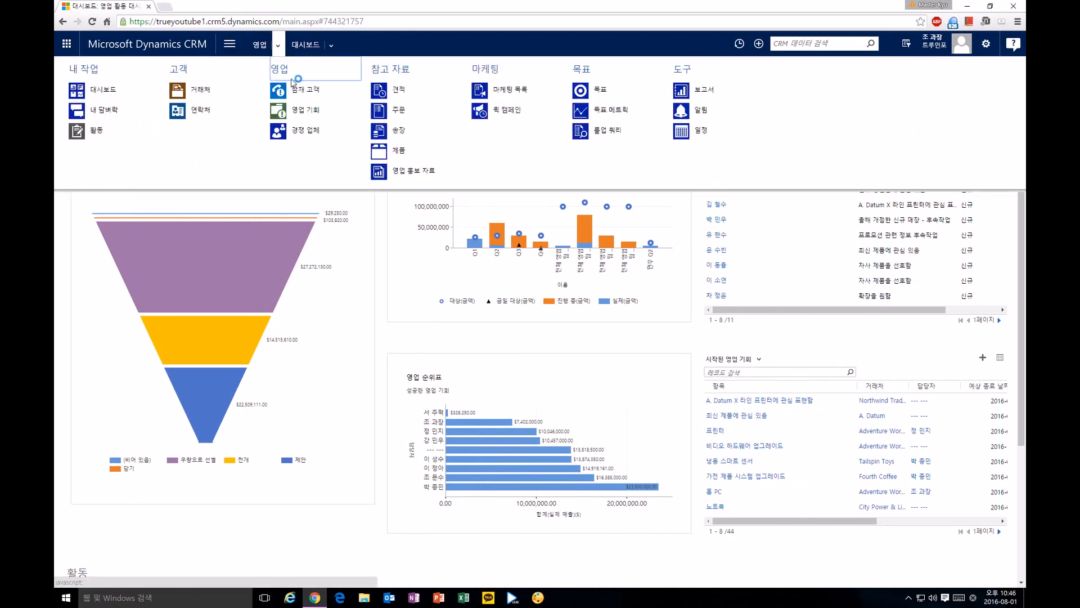
click(300, 111)
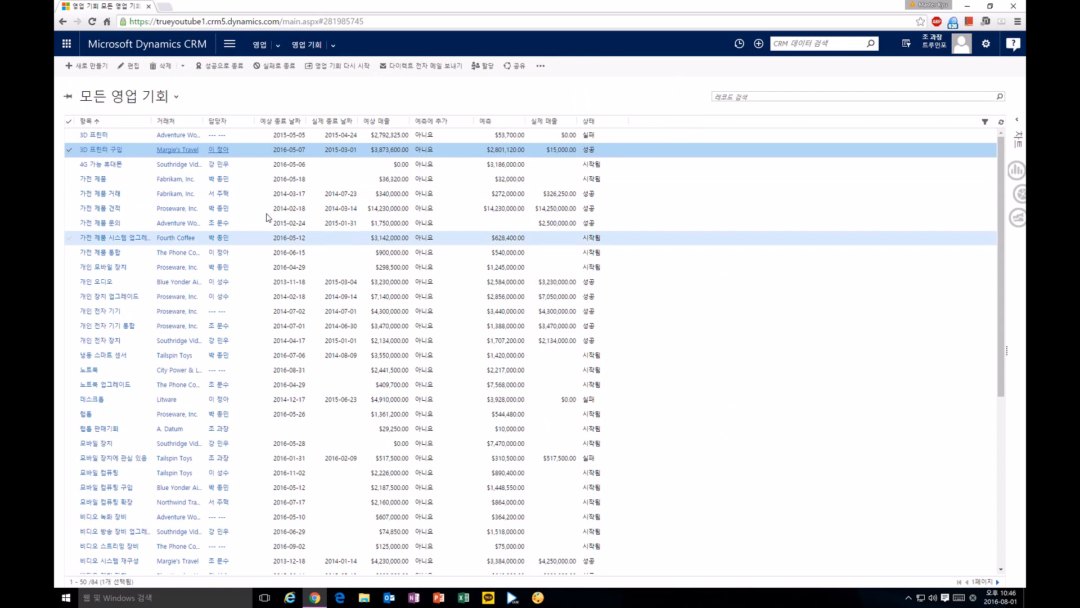
double_click(247, 165)
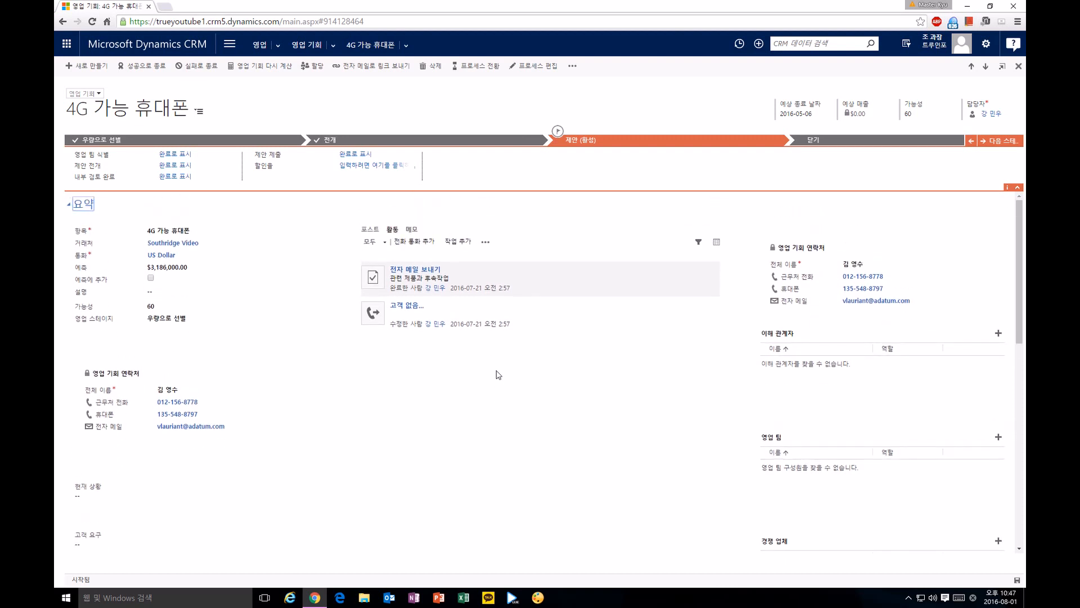
scroll(498, 374, down, 2)
scroll(498, 374, down, 4)
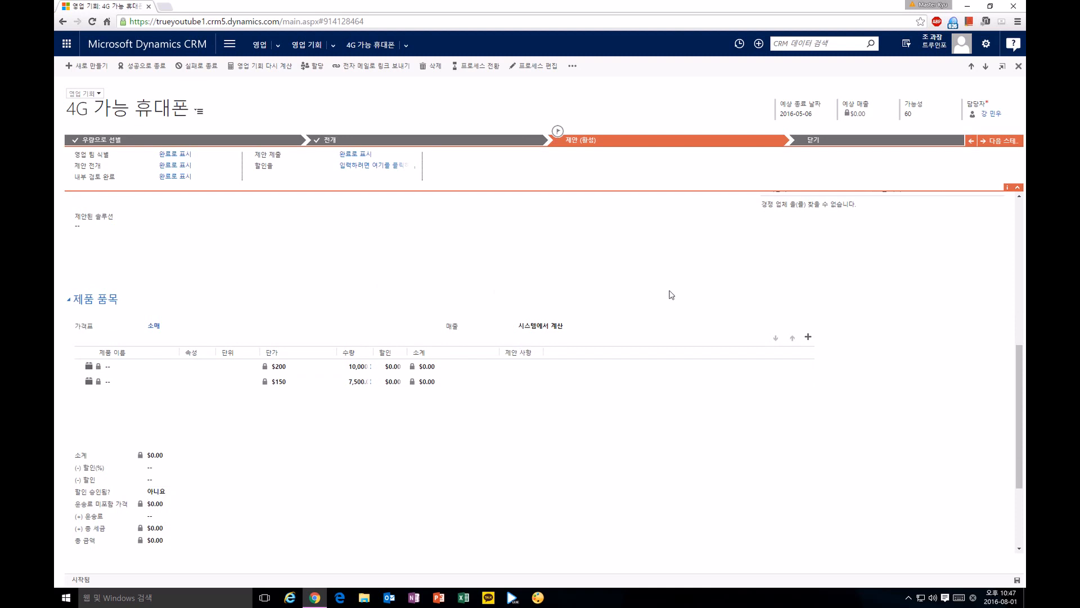
scroll(314, 450, down, 2)
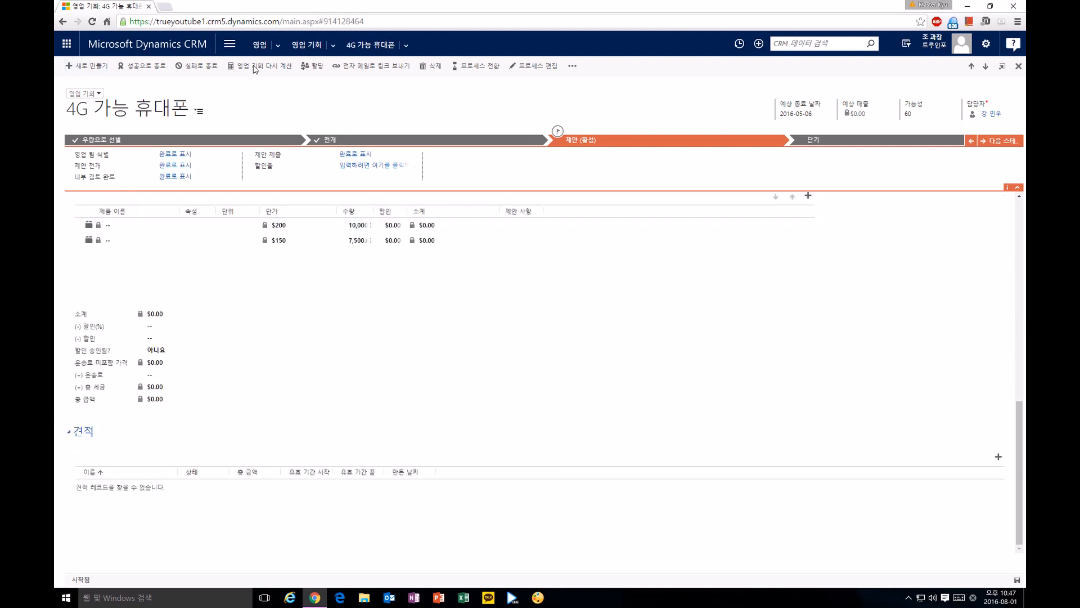
- Create and save a new opportunity with the topic 랩톱 판매 and A. Datum as the account
click(307, 47)
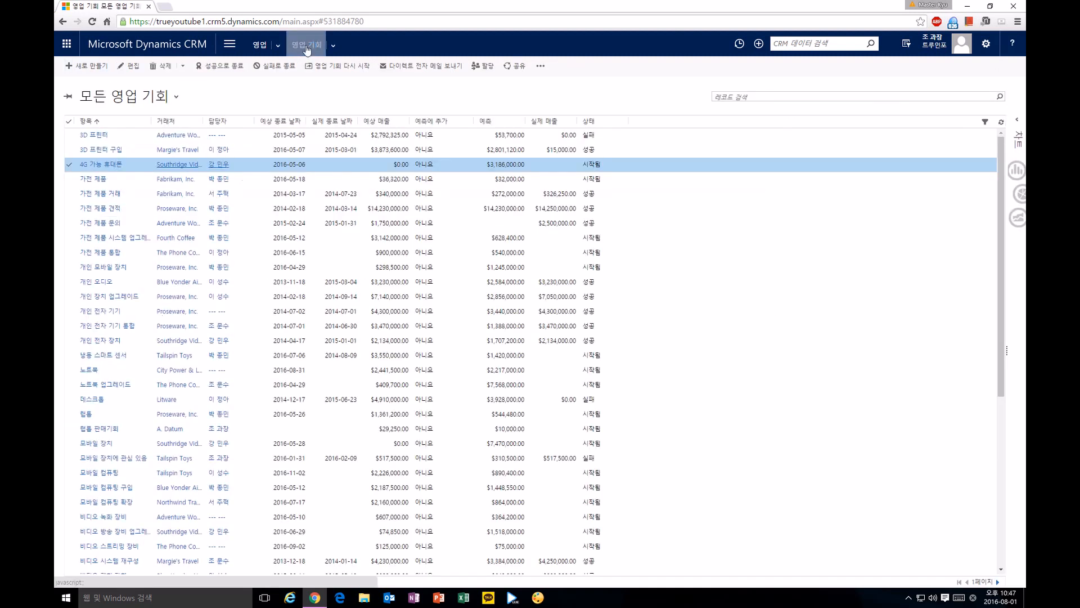
click(92, 70)
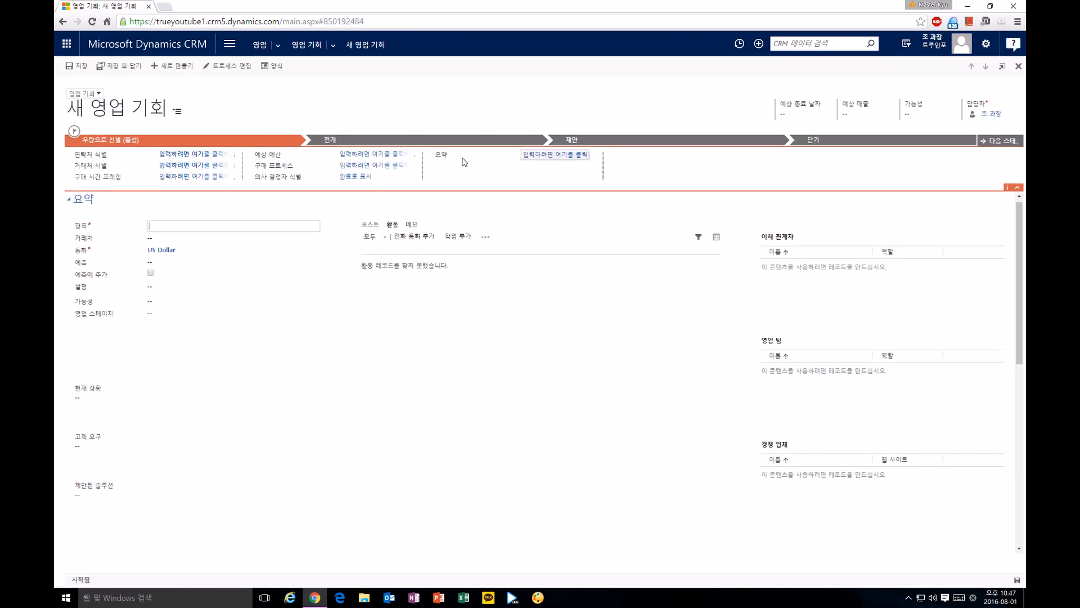
click(256, 227)
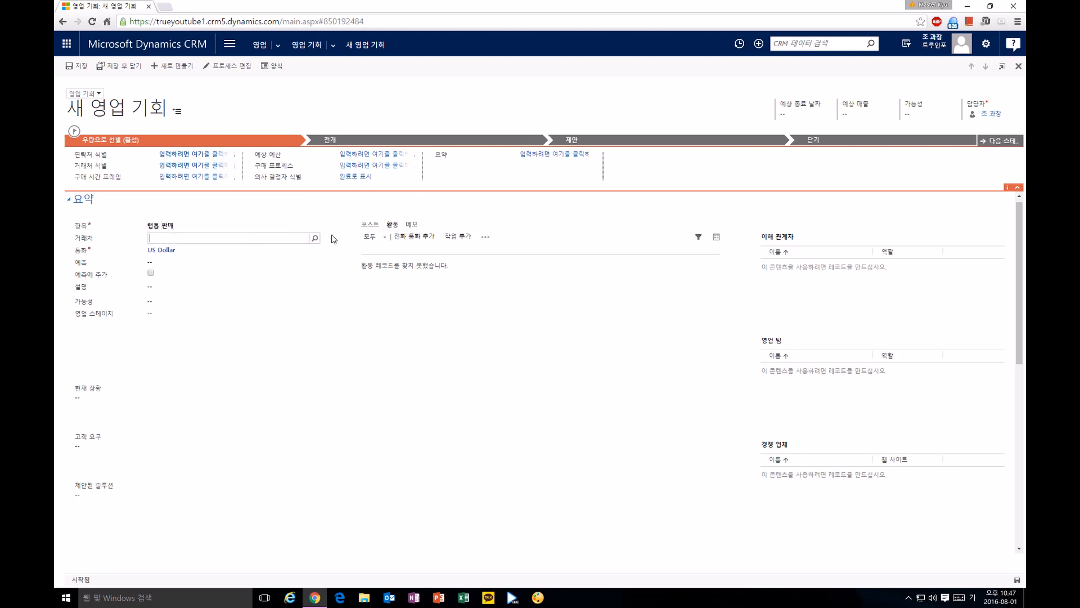
click(315, 239)
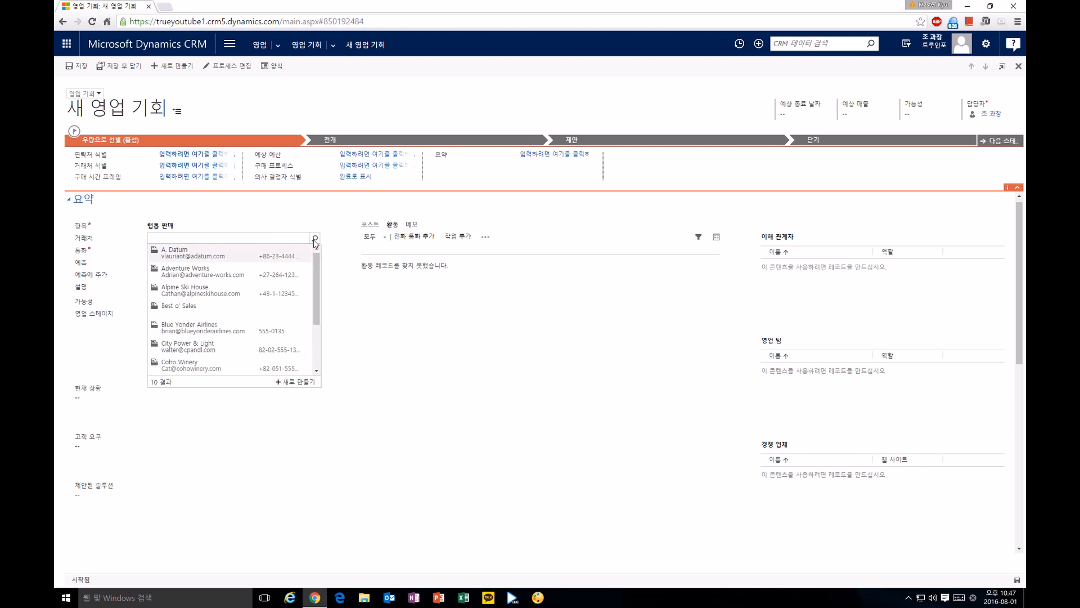
click(206, 254)
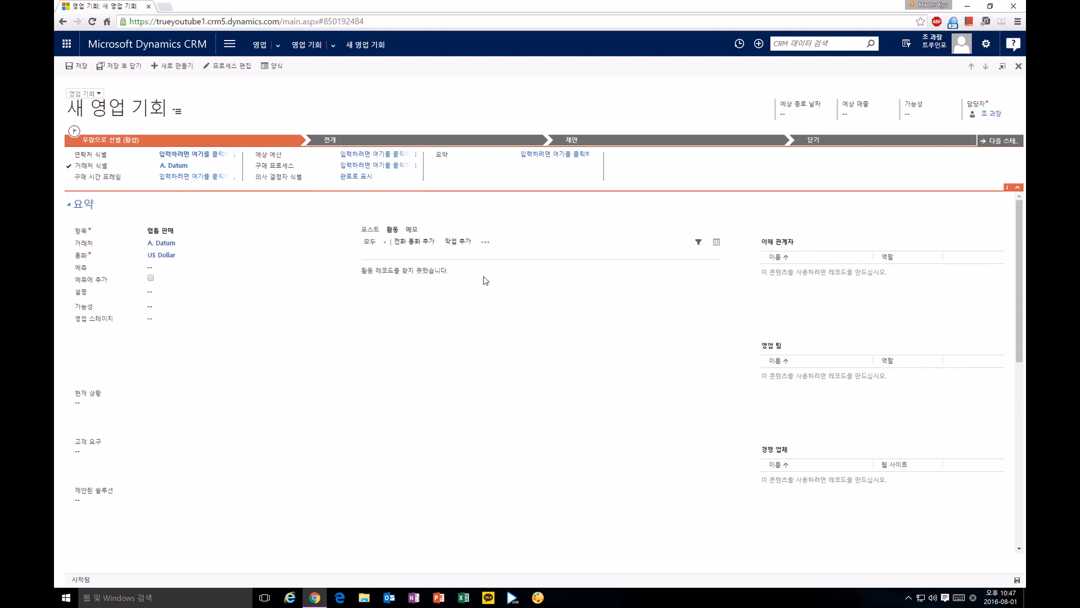
scroll(466, 223, down, 5)
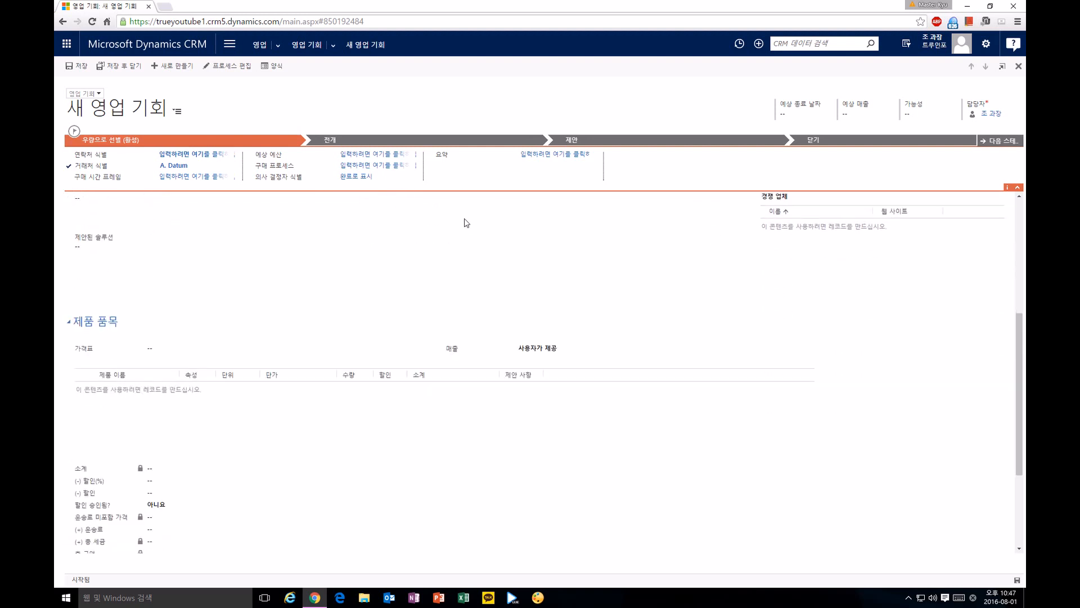
click(71, 67)
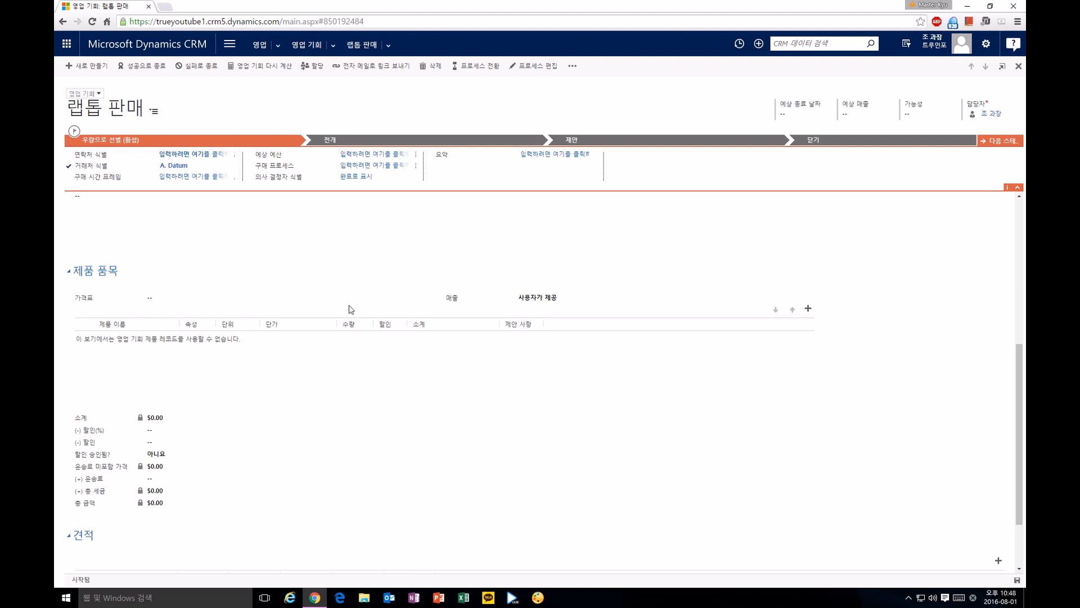
- Set the opportunity's price list to 소매 in the product items section
click(245, 299)
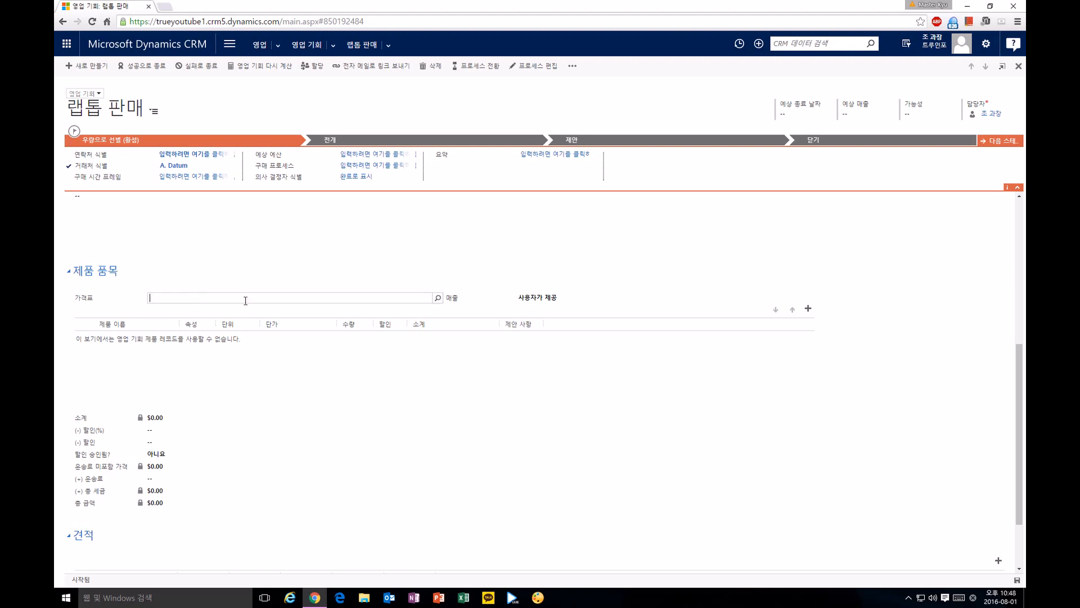
click(438, 298)
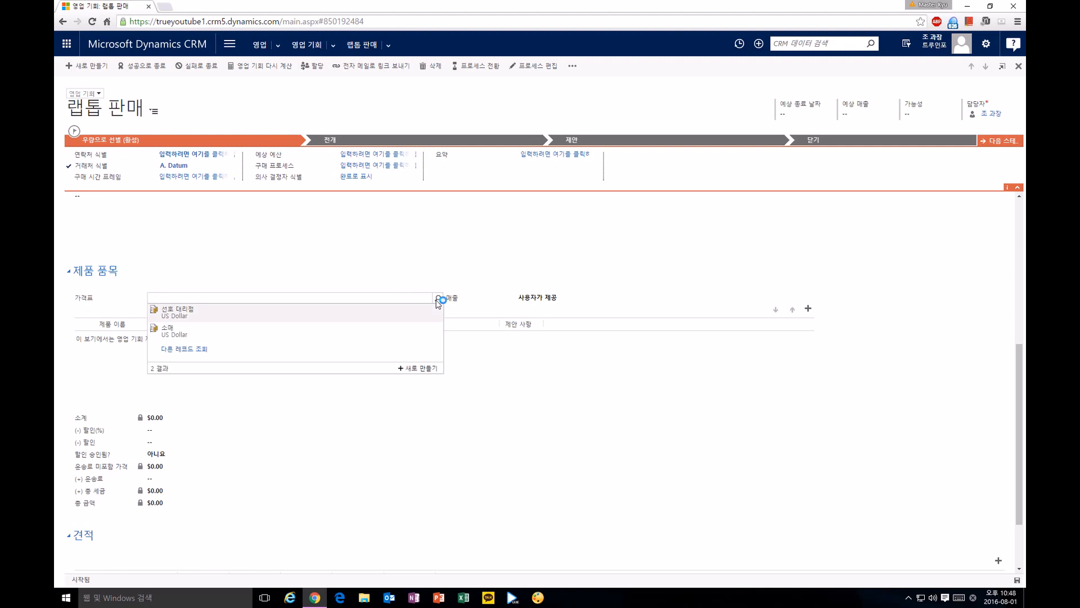
click(214, 331)
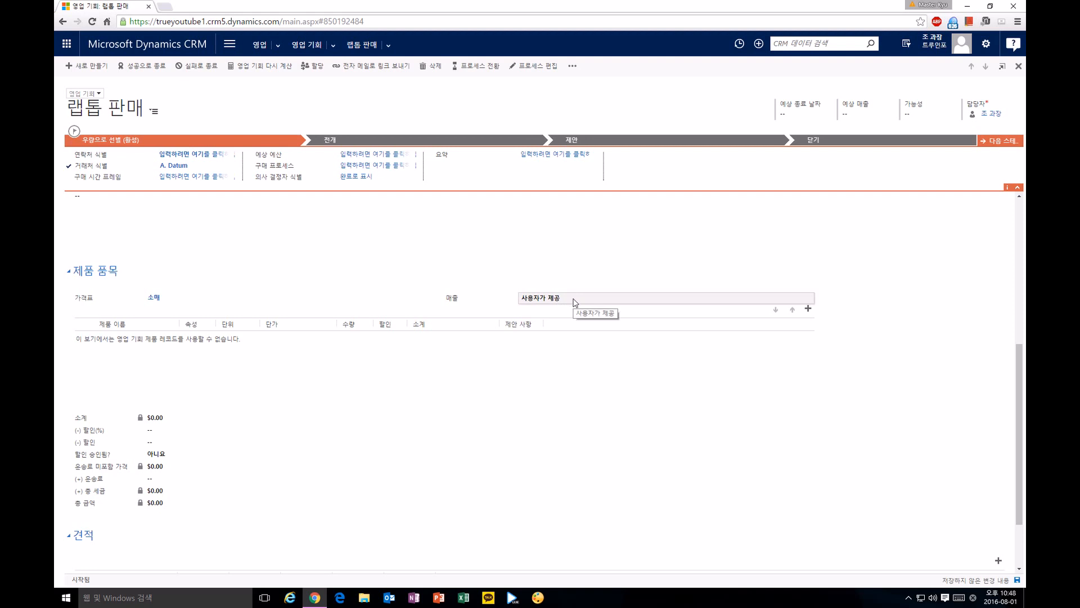
- Set the opportunity's revenue option to 시스템에서 계산 and check the expected revenue field in the header
click(865, 115)
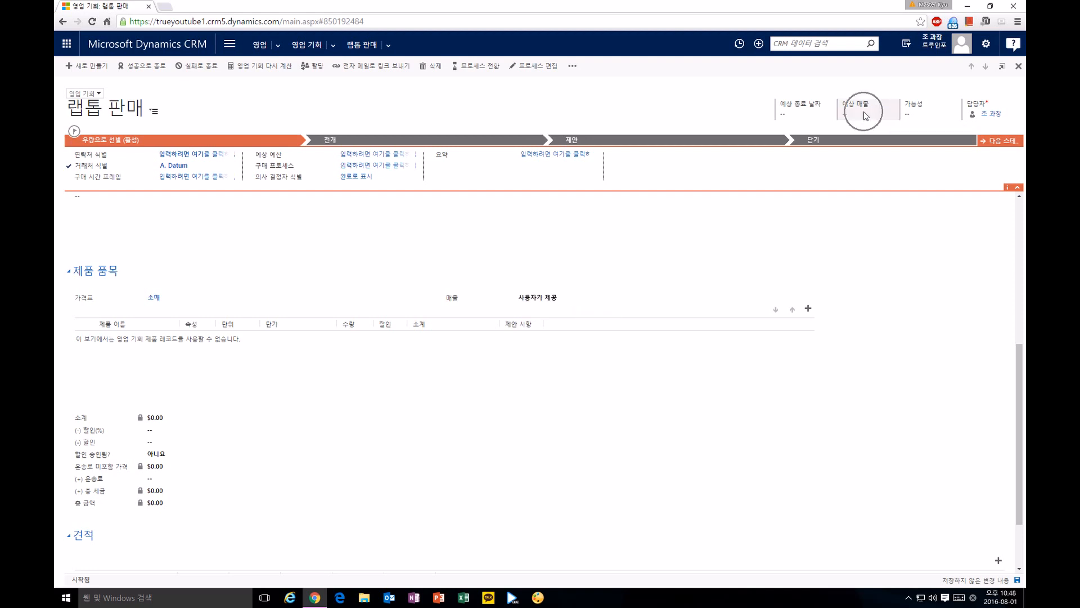
click(865, 114)
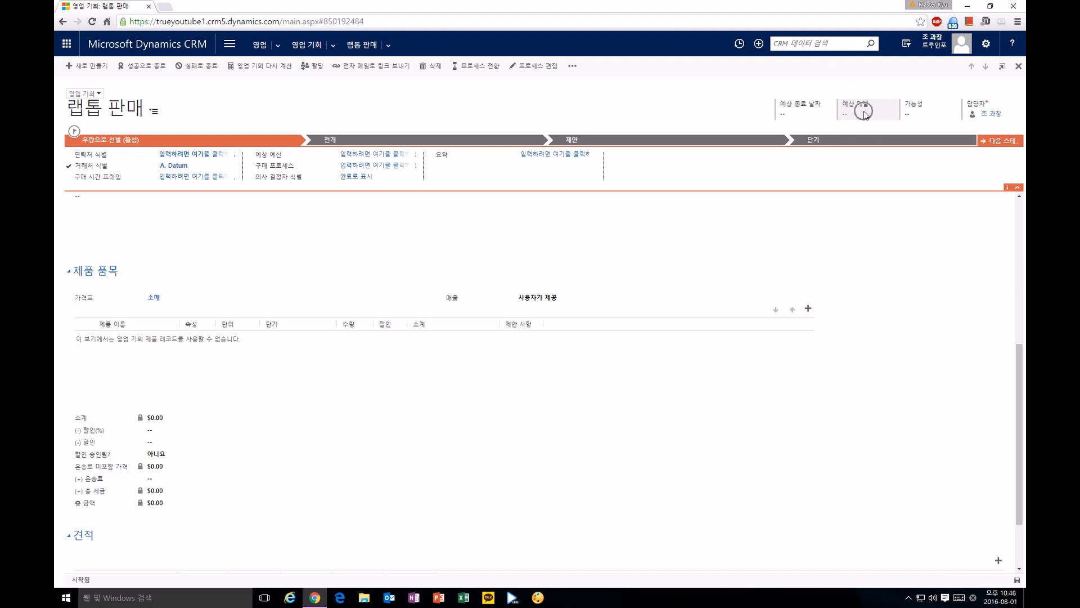
click(586, 300)
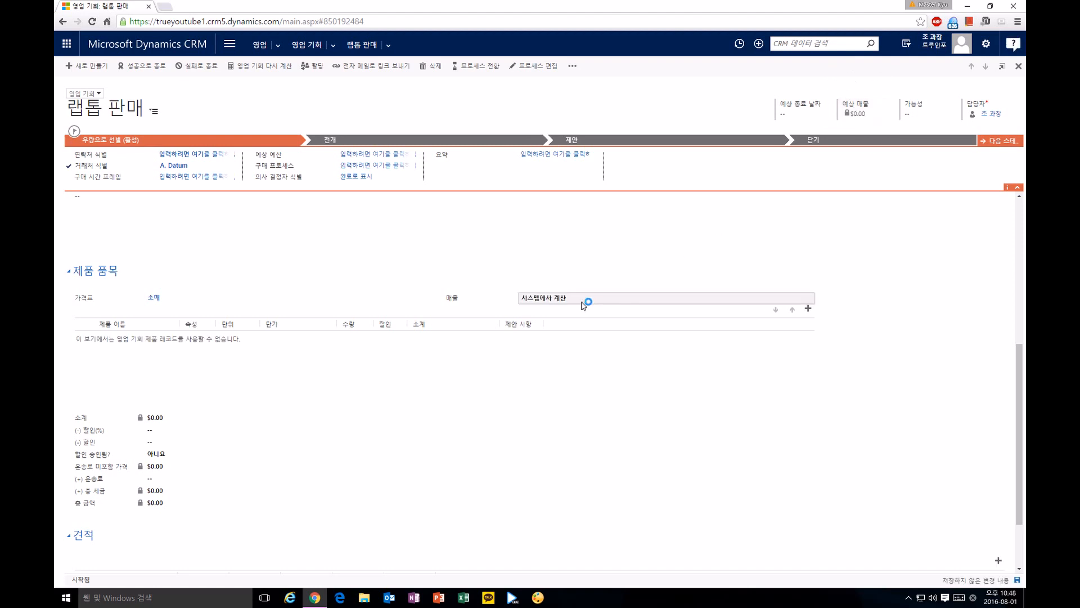
click(787, 158)
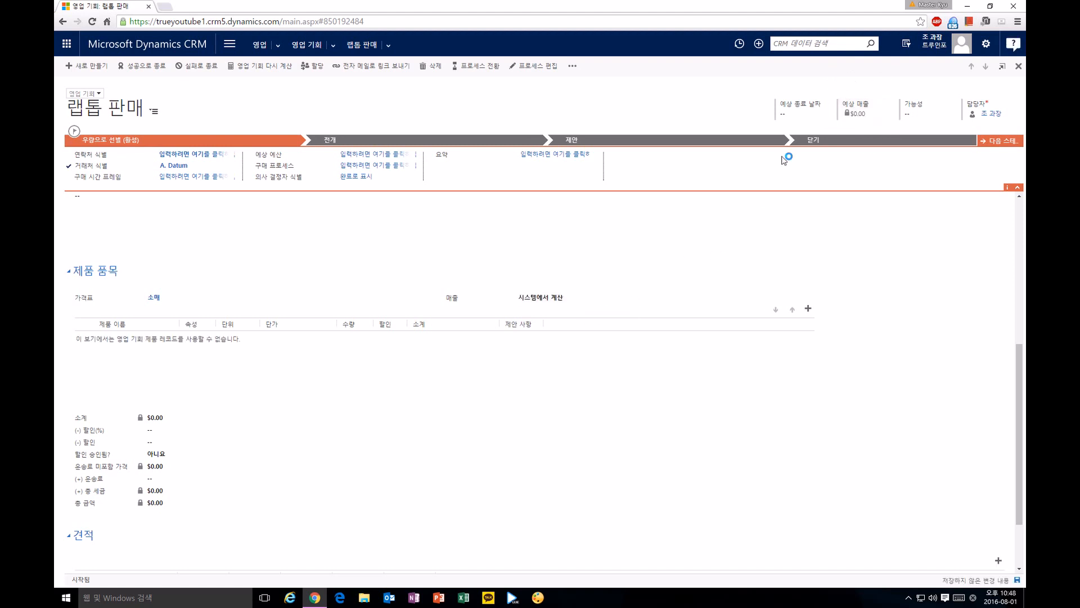
click(847, 117)
click(846, 117)
- Add the existing product WWI 랩톱16 M0160 to the product items with a quantity of 10
click(808, 310)
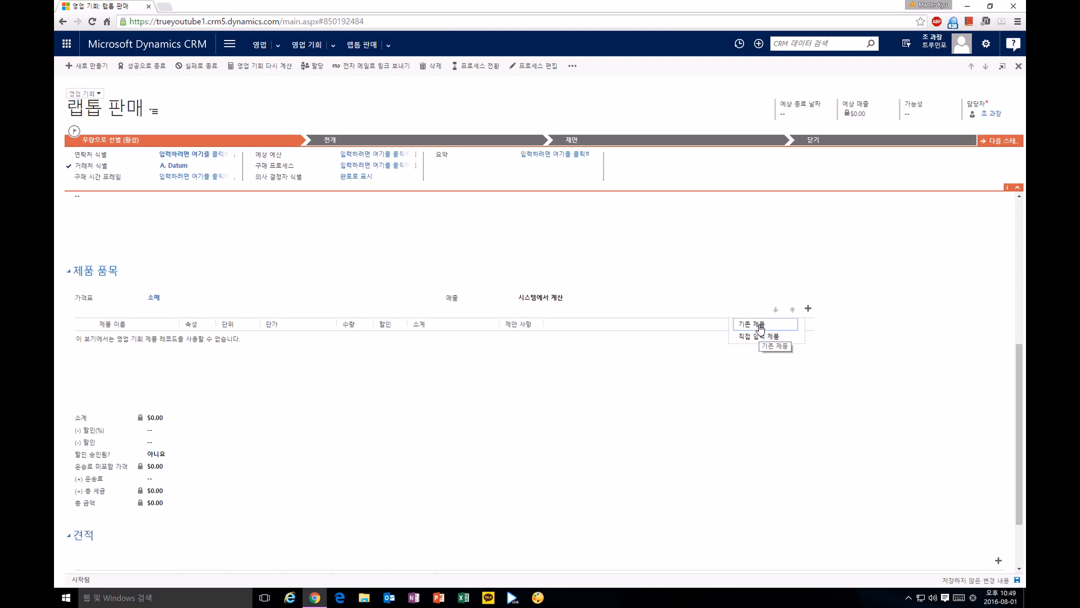
click(760, 326)
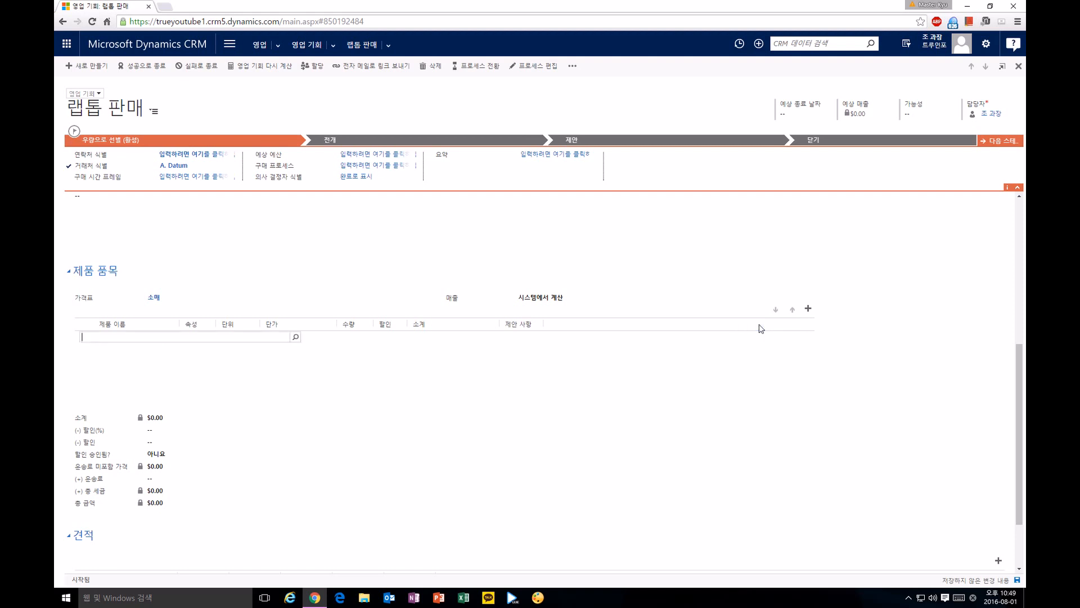
click(298, 341)
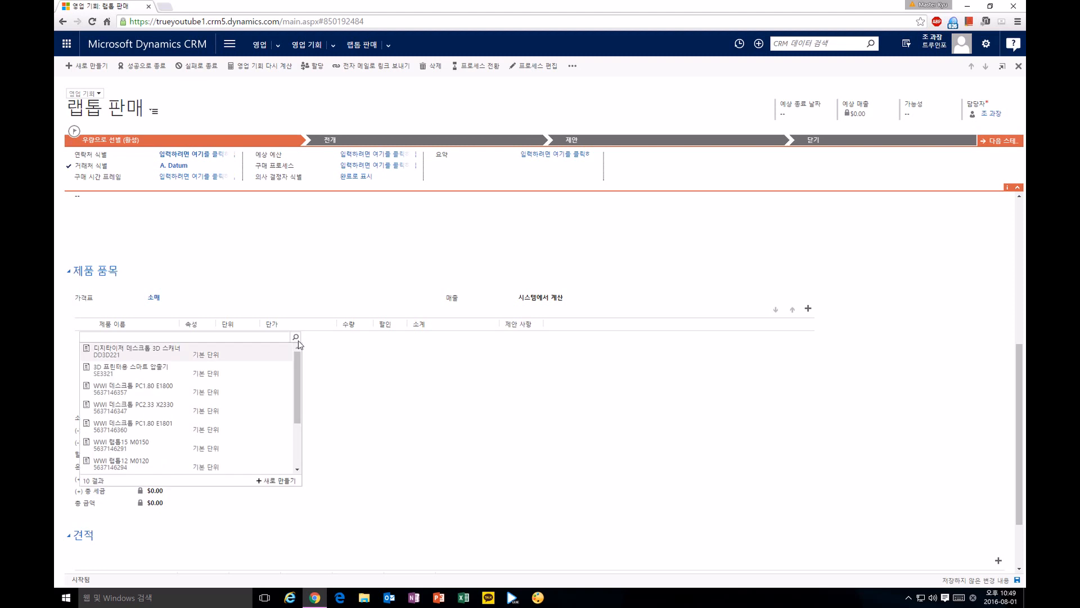
scroll(189, 364, down, 2)
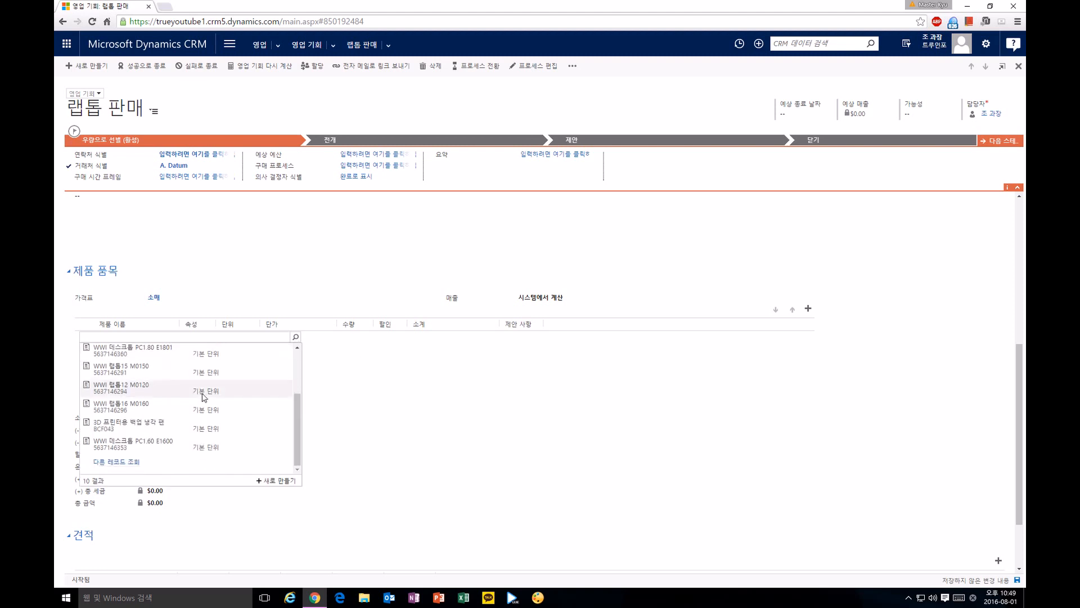
click(174, 409)
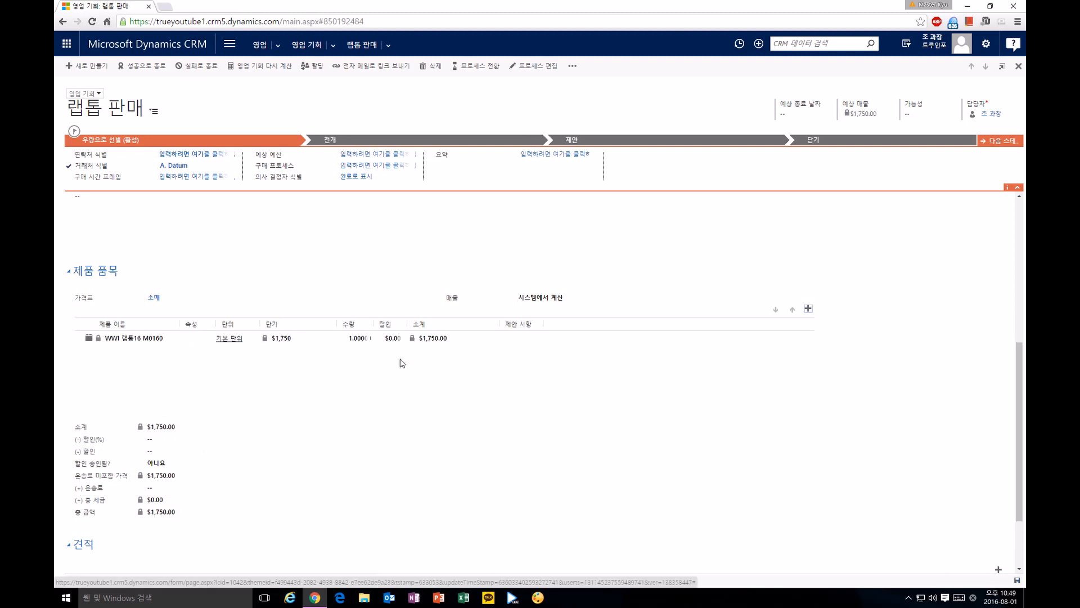
click(356, 338)
text(10)
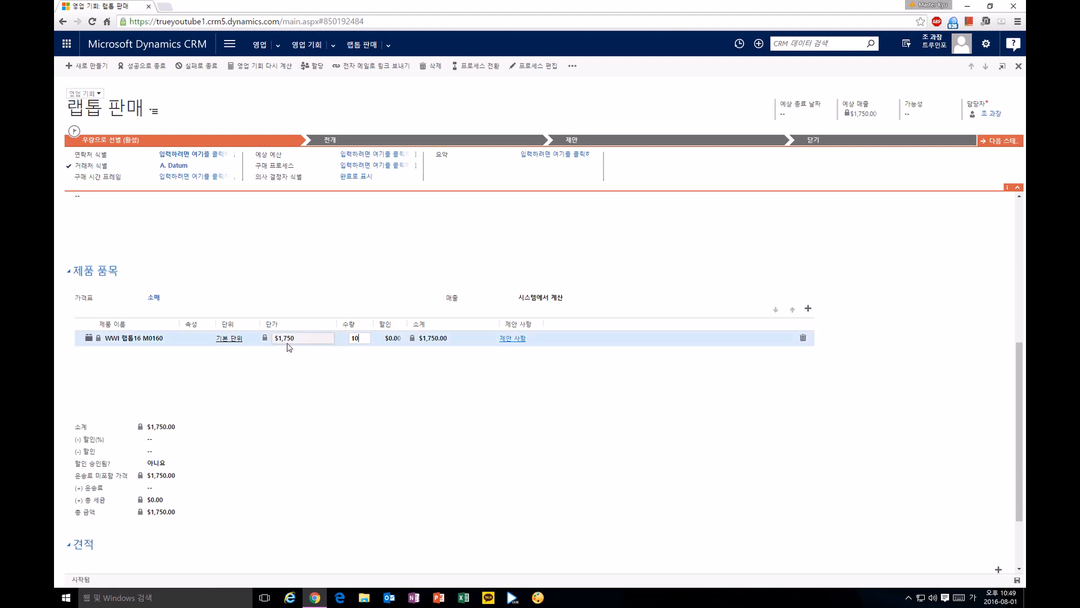
click(450, 376)
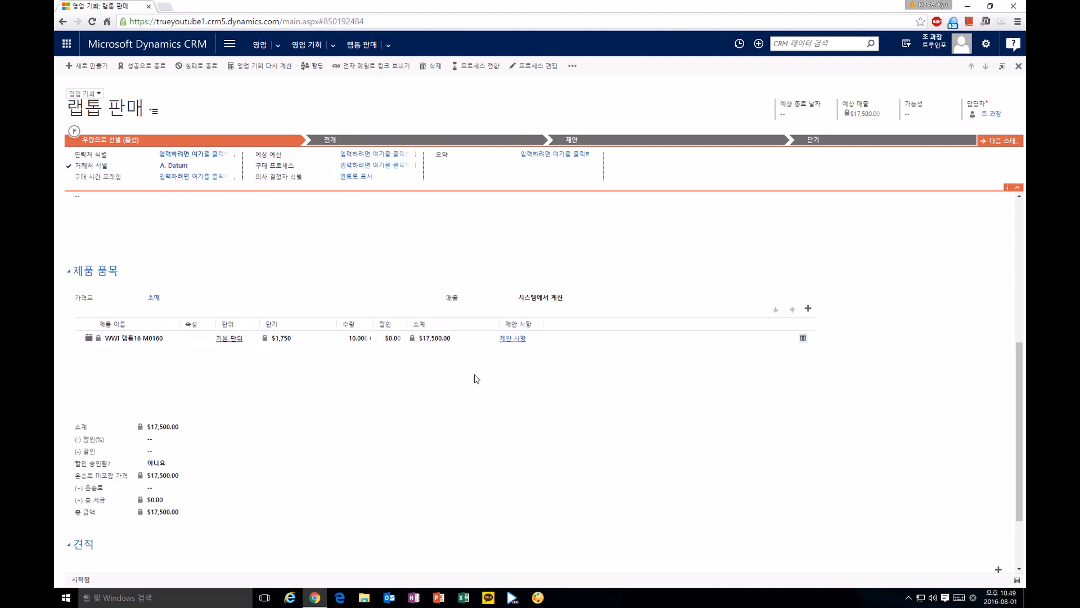
- Add the existing product WWI 랩톱15 M0150 to the product items with a quantity of 10
click(809, 309)
click(760, 325)
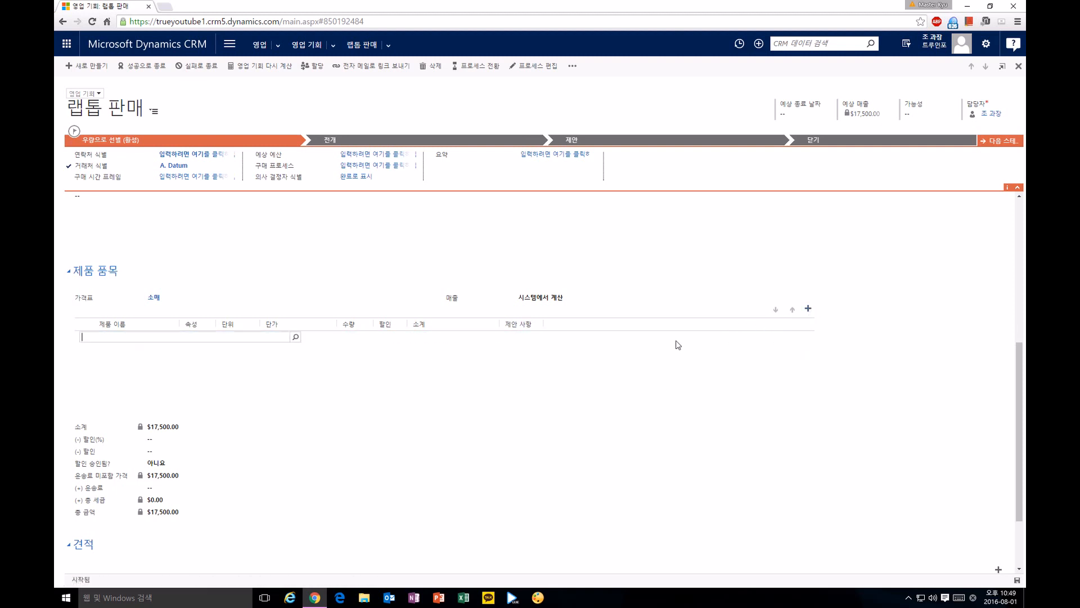
click(295, 337)
scroll(158, 405, down, 3)
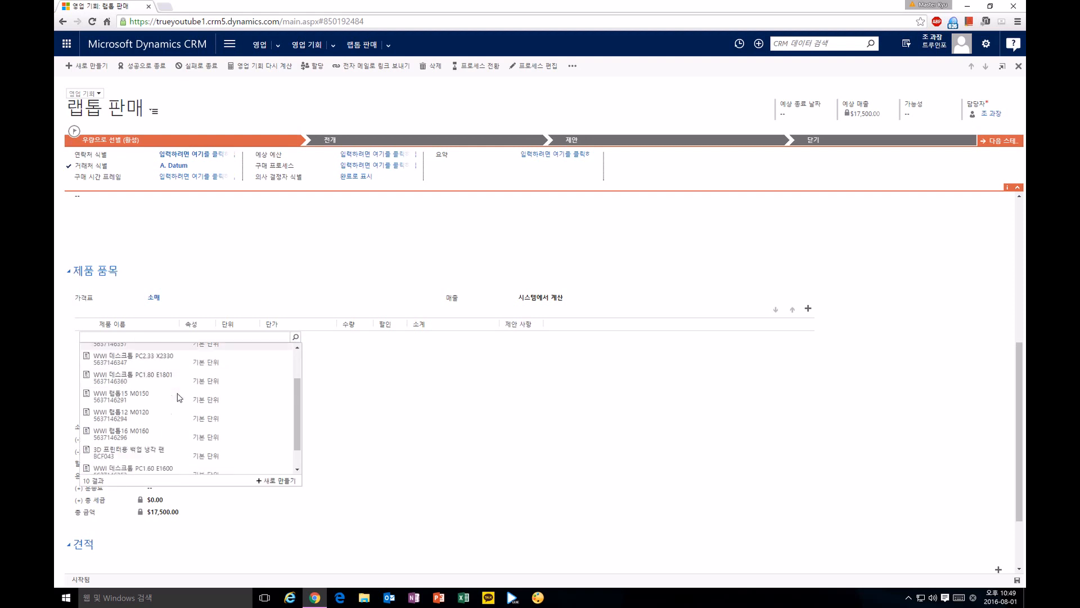
click(157, 410)
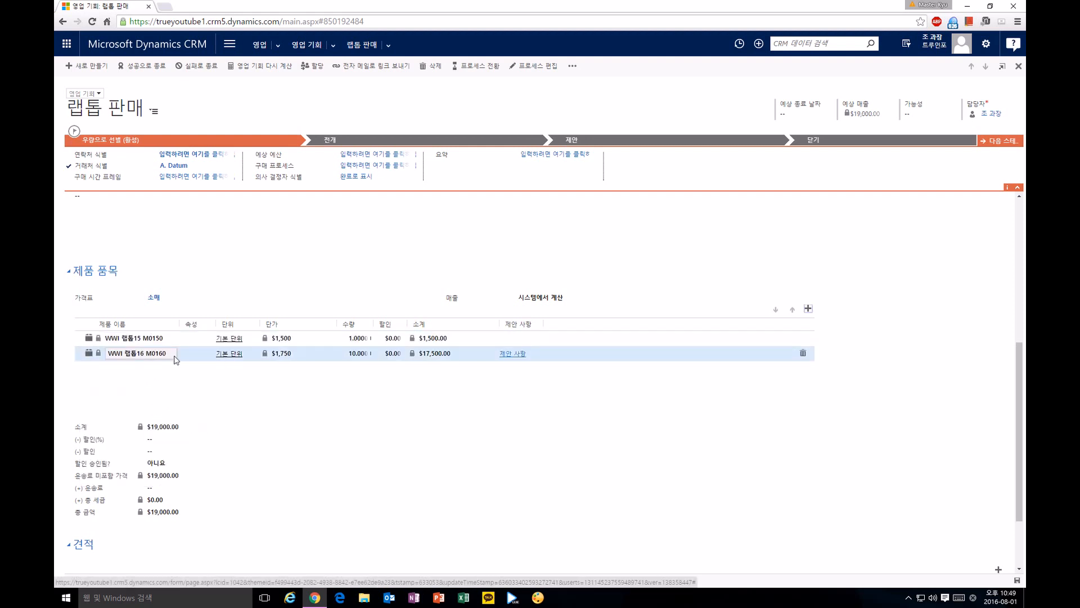
click(352, 340)
text(10)
click(399, 397)
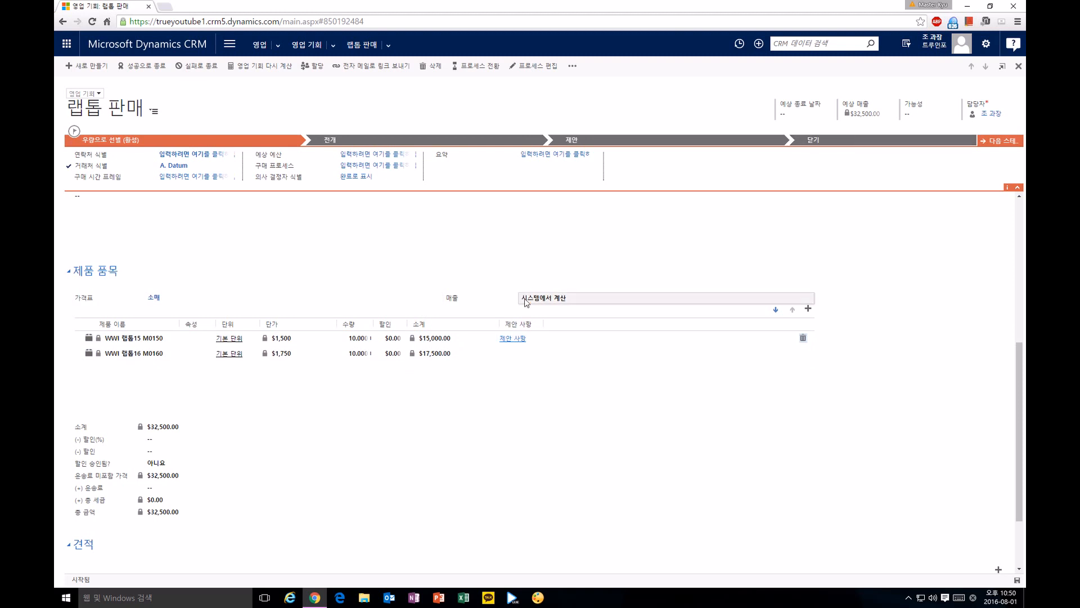
- Switch the revenue option to 사용자가 제공, set the expected revenue to $30,000.00 and save the opportunity
key(ctrl)
click(560, 299)
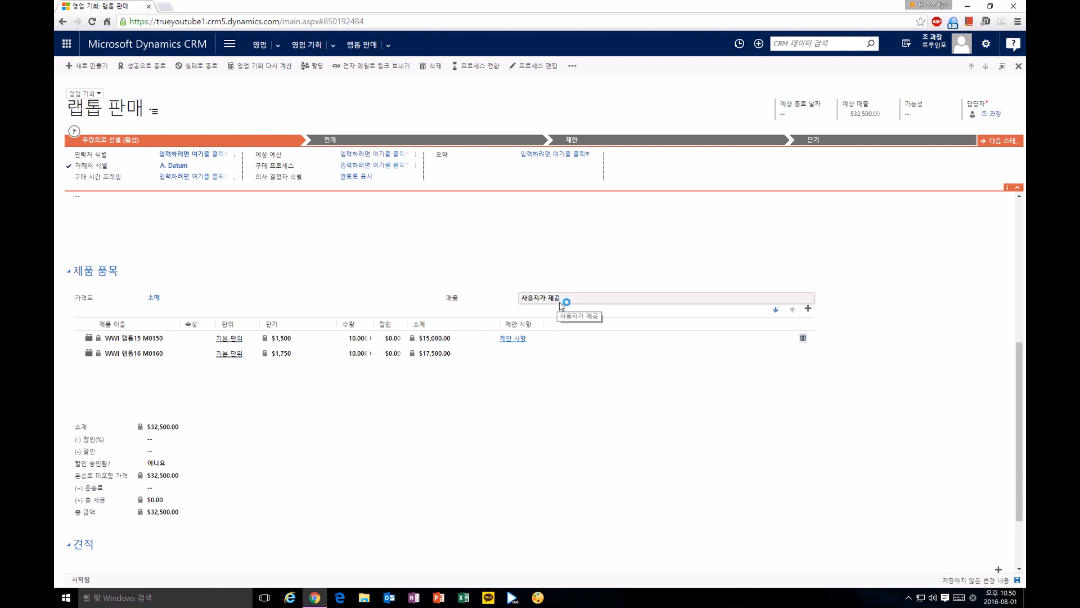
click(881, 119)
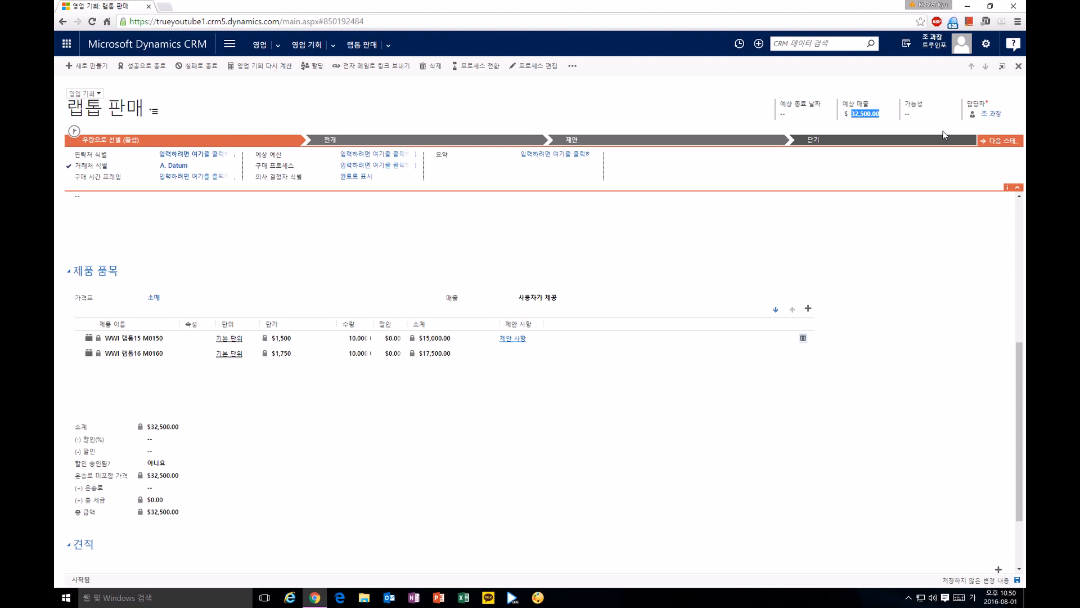
text(30)
key(Return)
click(829, 234)
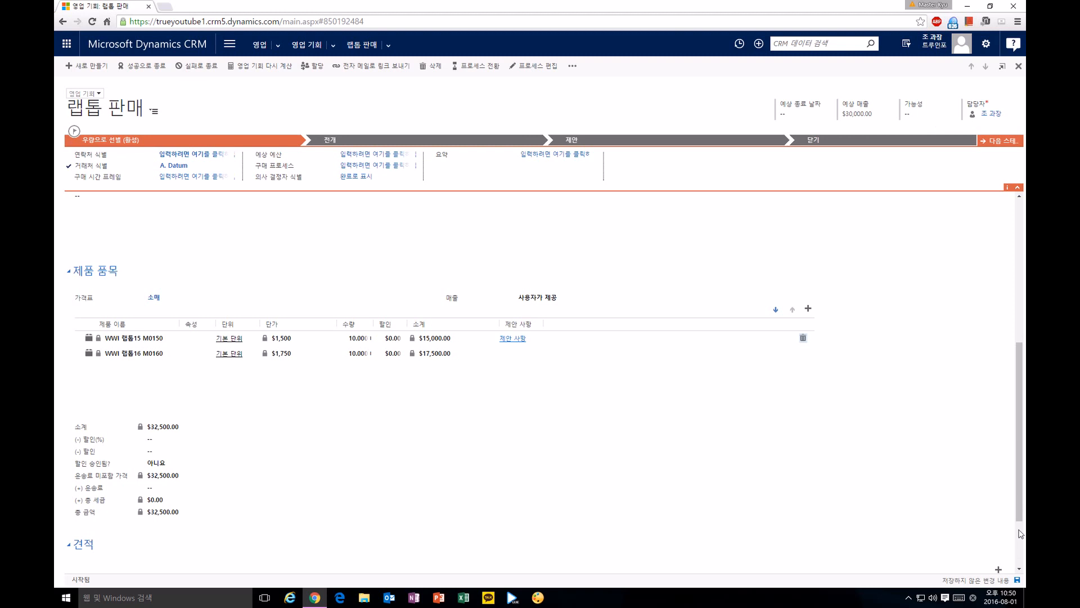
click(1017, 580)
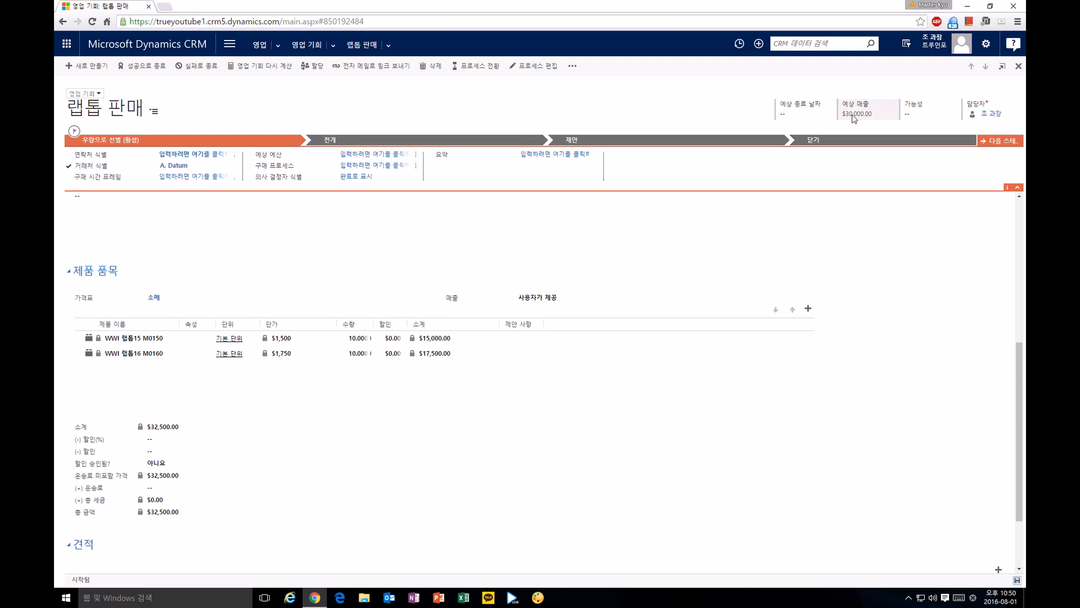
- Switch the opportunity's revenue option back to 시스템에서 계산
click(646, 303)
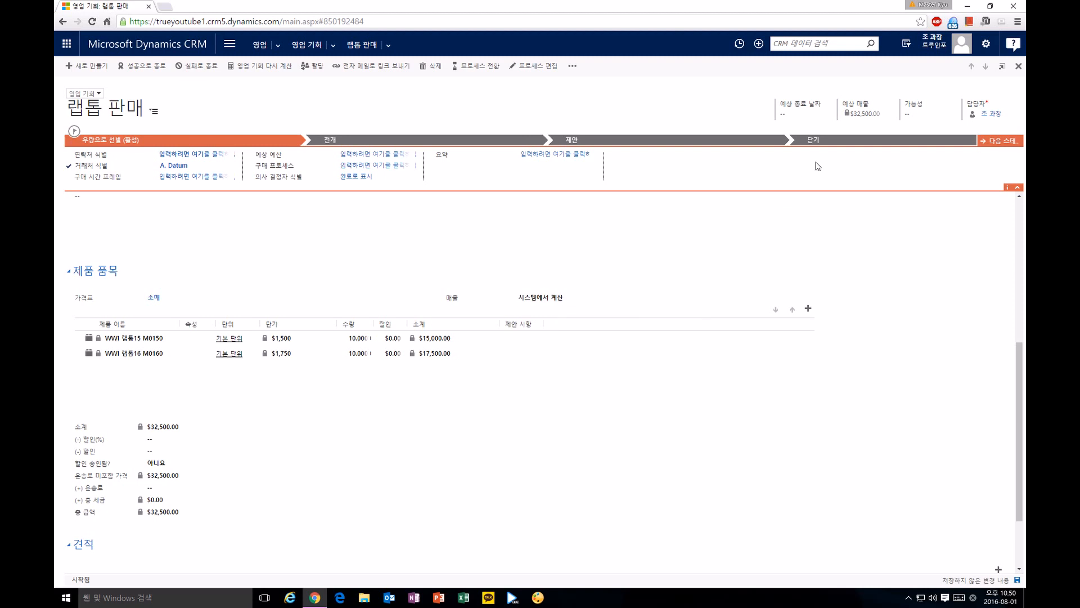
- Set the opportunity's discount percentage, 할인(%), to 3 and recalculate the opportunity
click(857, 121)
click(169, 515)
click(160, 438)
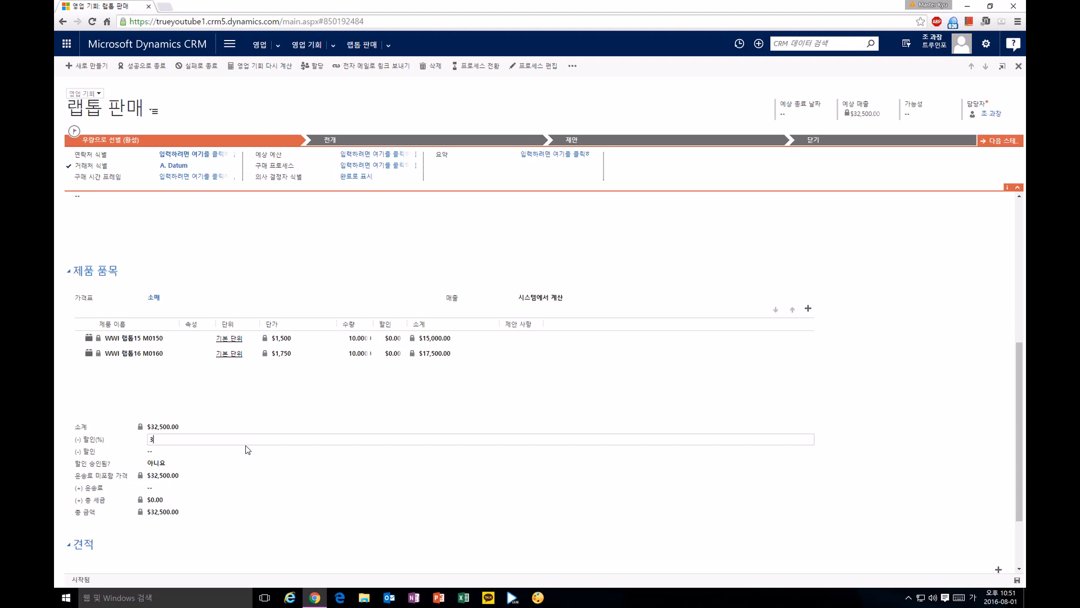
click(231, 392)
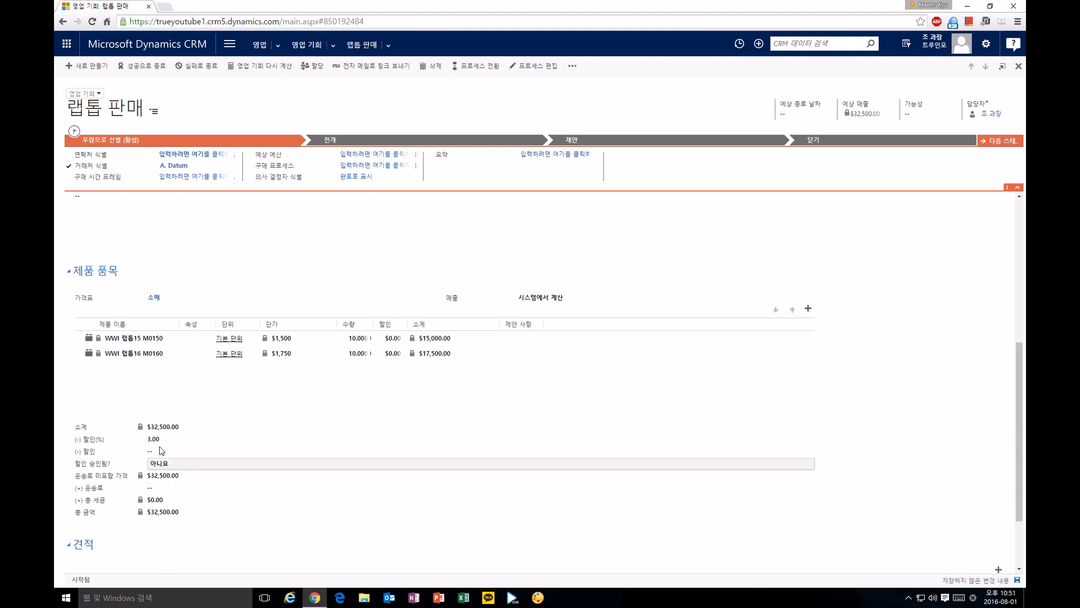
click(271, 70)
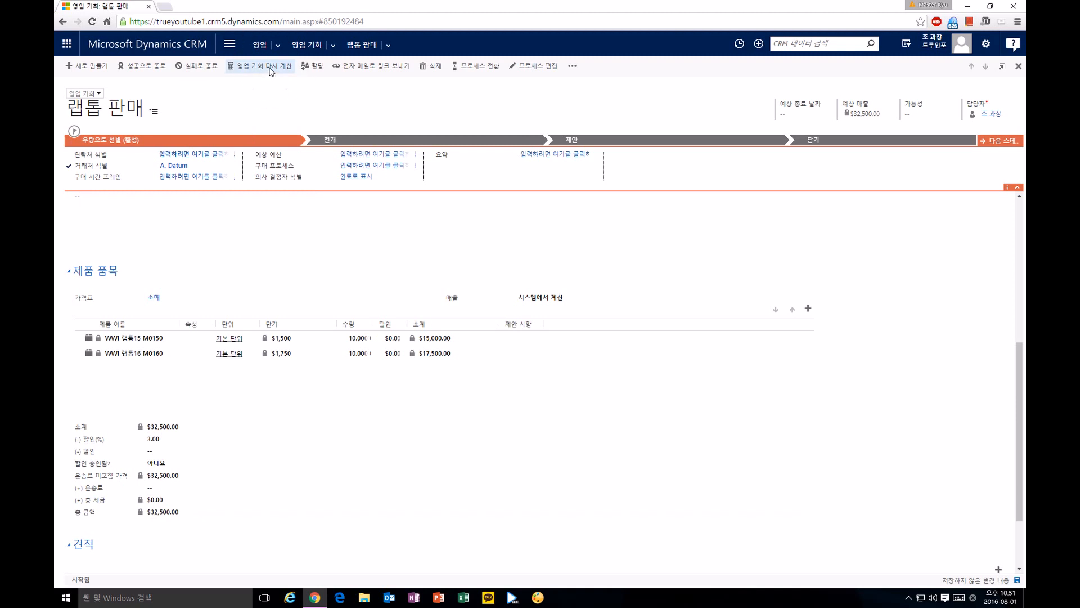
click(271, 68)
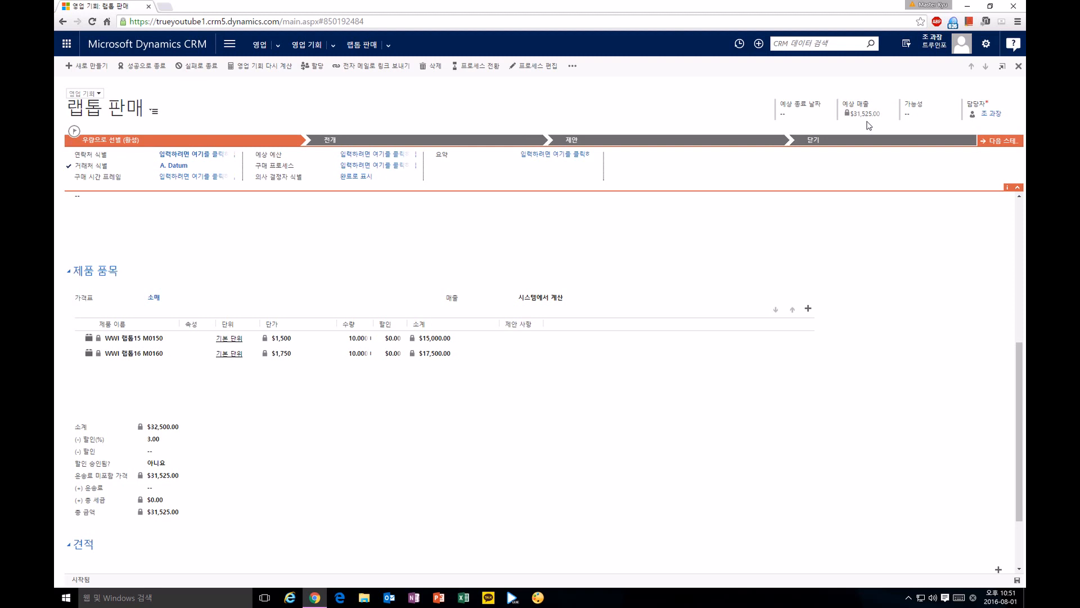
- Set the discount percentage to 0, enter a discount amount of $2,500, and recalculate the opportunity
click(169, 442)
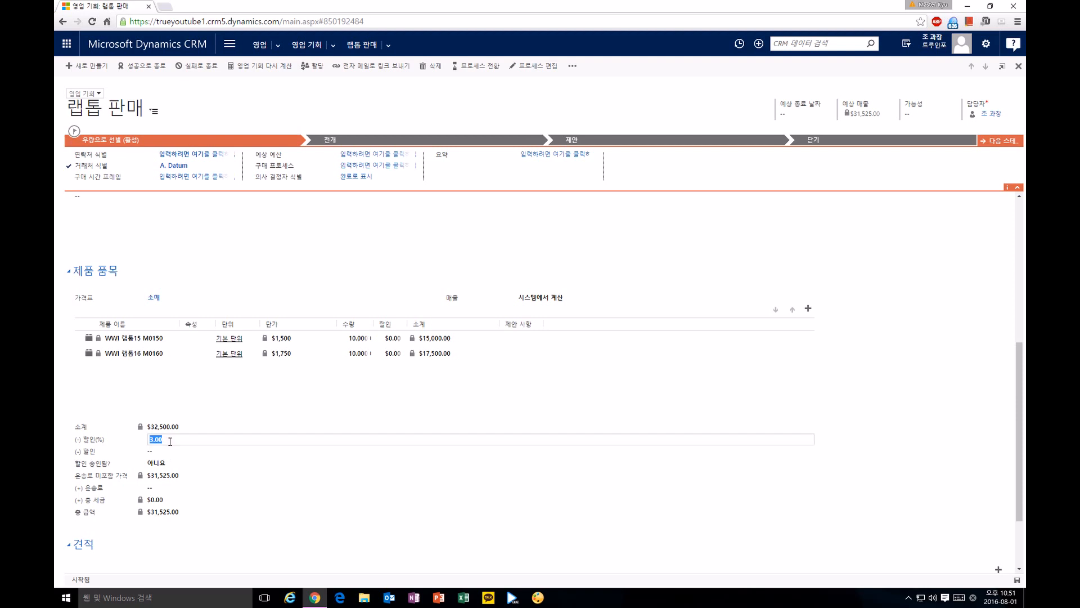
text(0)
click(217, 410)
click(164, 452)
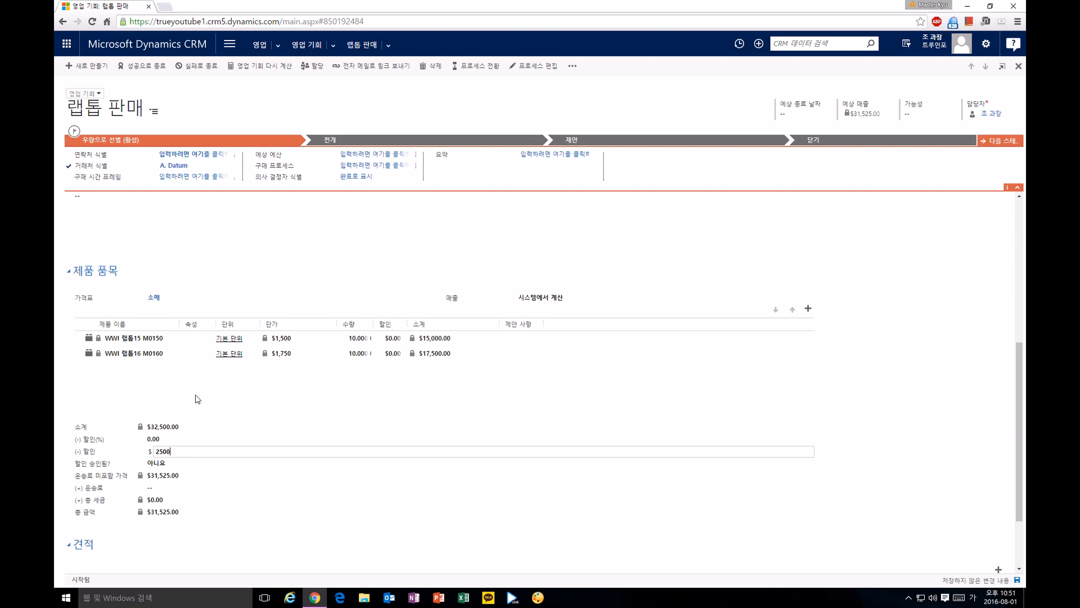
click(269, 68)
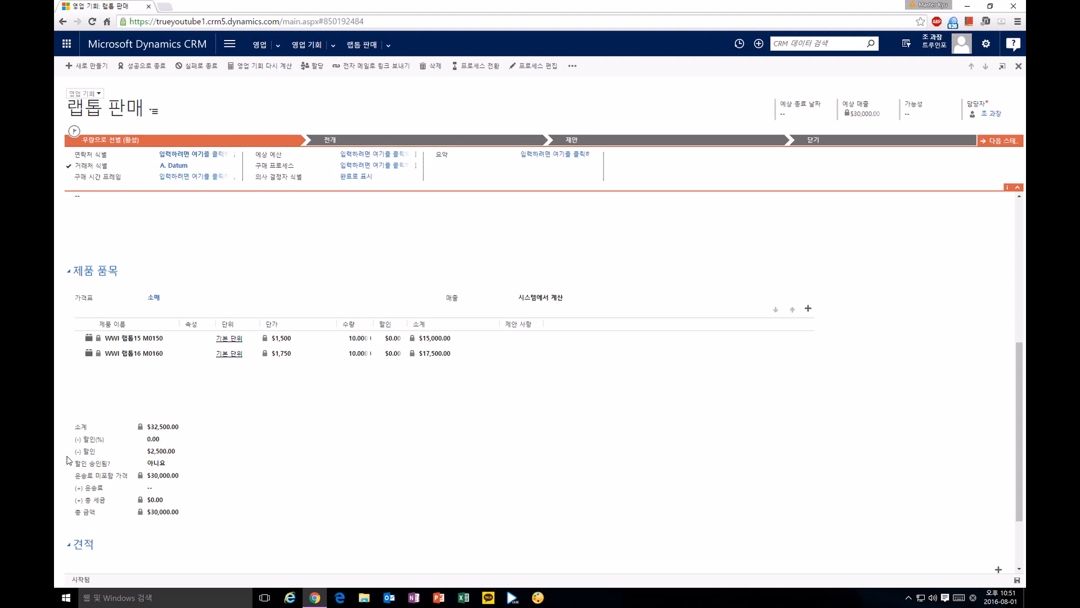
- Clear the opportunity's discount amount, set its discount percentage to 10, and recalculate the totals
click(208, 452)
key(Delete)
click(227, 412)
click(178, 438)
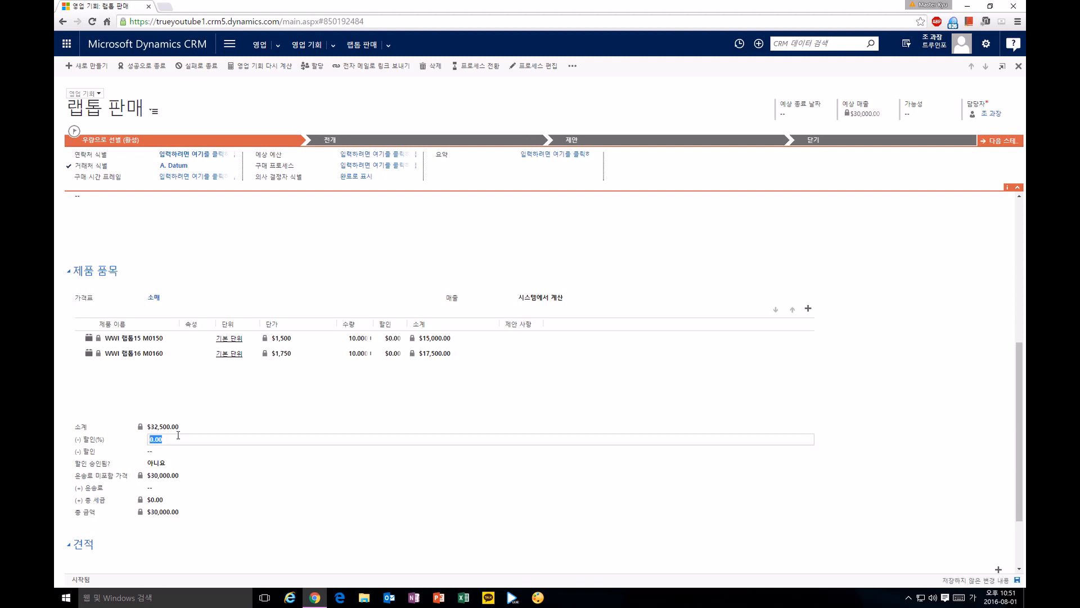
text(10)
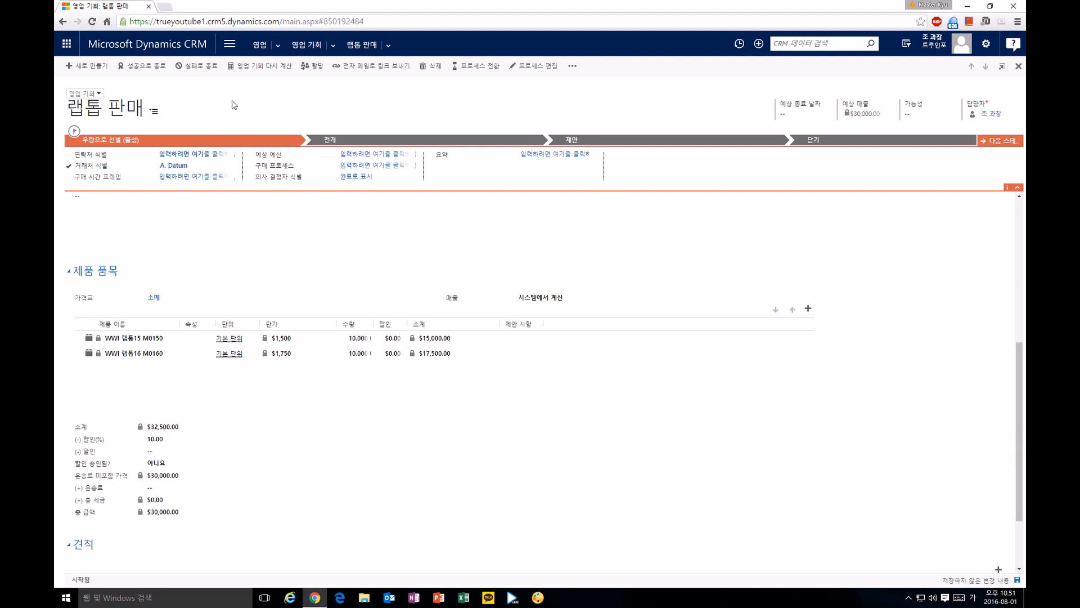
click(262, 65)
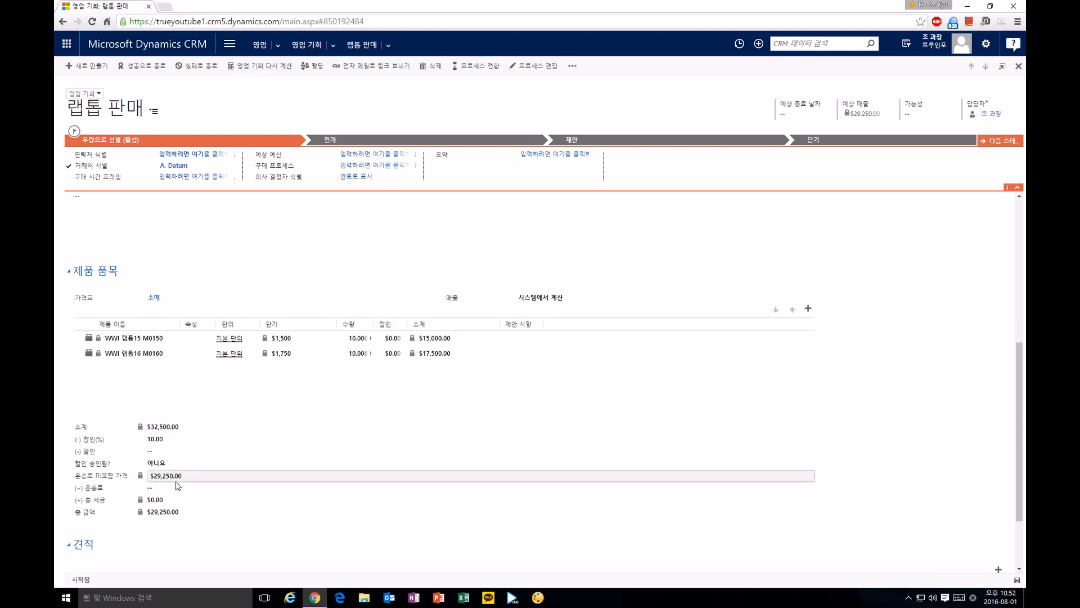
- Add a $250 discount amount and a $1,000 freight charge (운송료) to the opportunity, recalculating after each entry
click(166, 452)
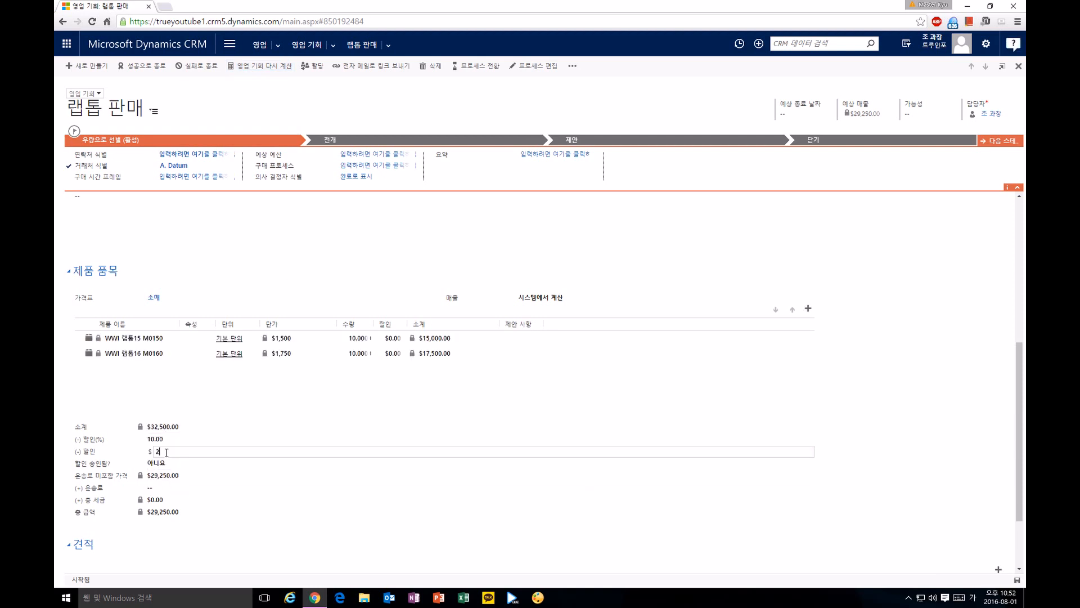
click(250, 67)
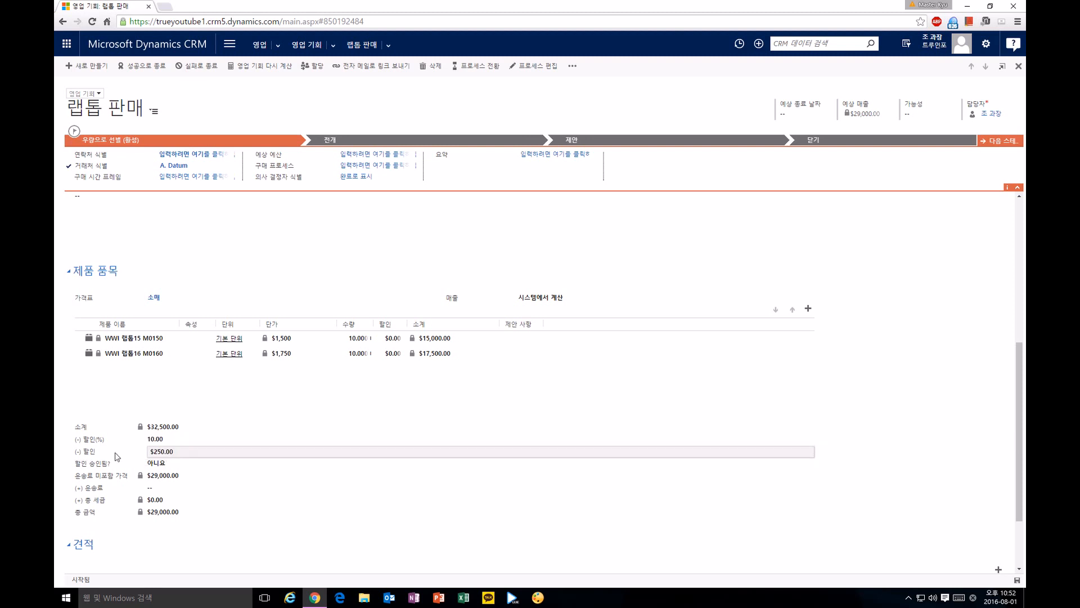
click(167, 488)
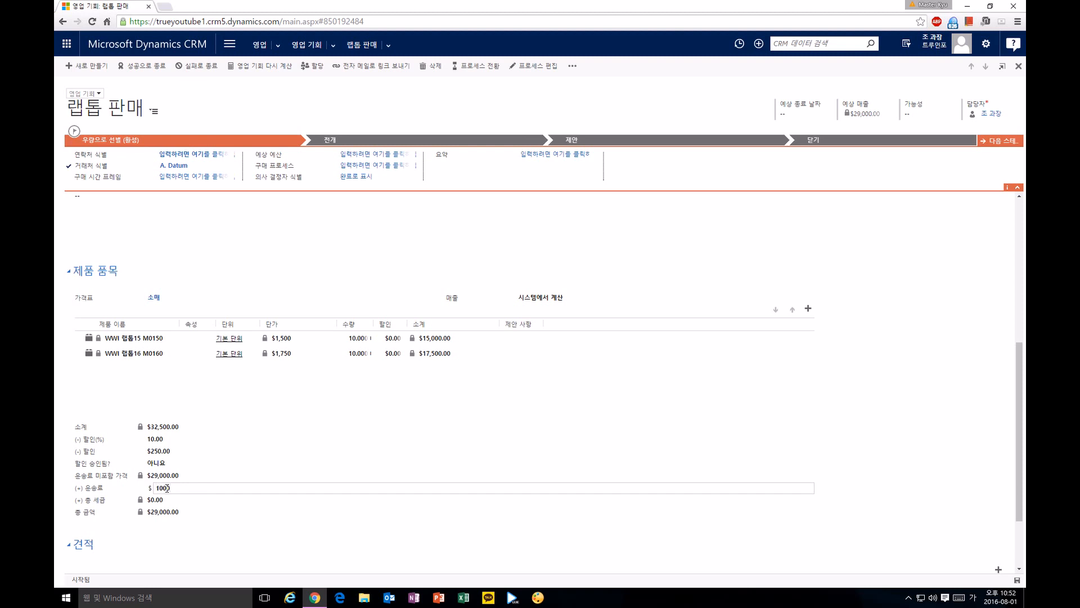
text(1,000)
key(Return)
click(260, 65)
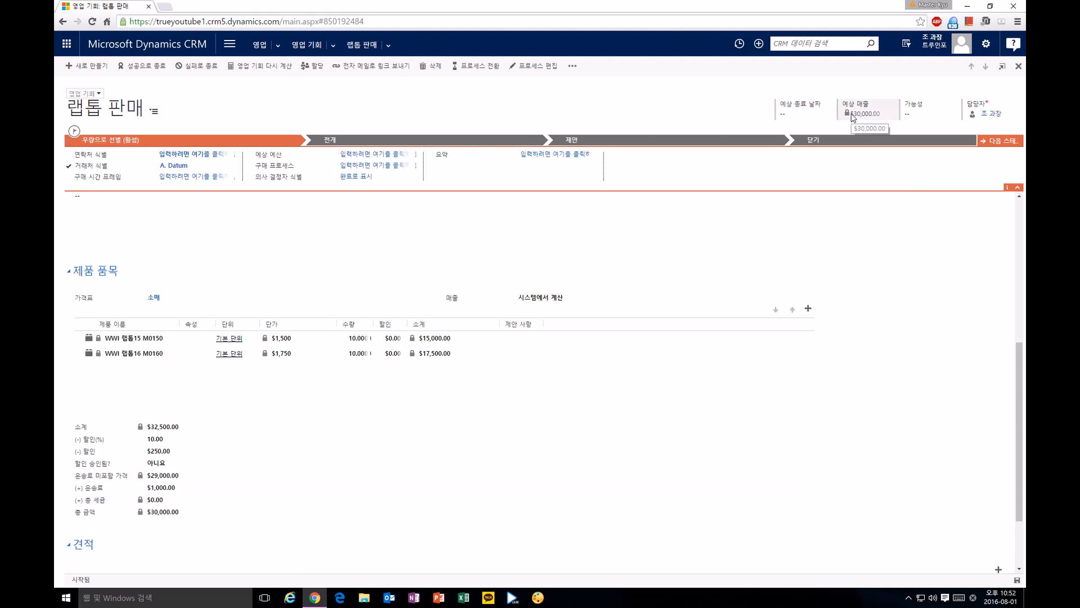
- Set the opportunity's expected close date to 2016-08-30 and save the record
click(822, 115)
click(825, 114)
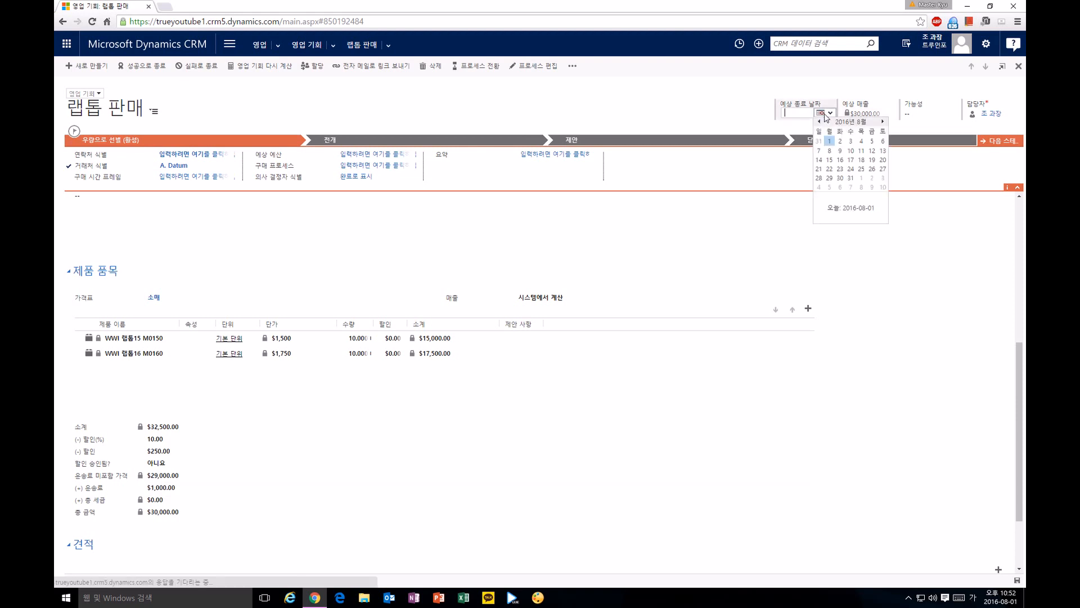
click(840, 178)
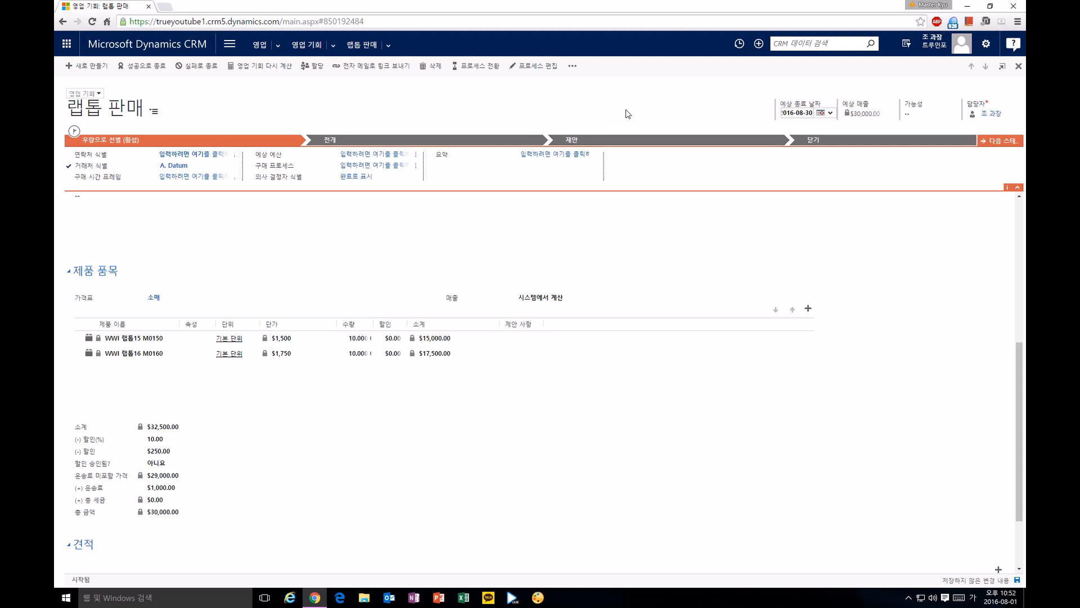
click(706, 87)
click(1017, 581)
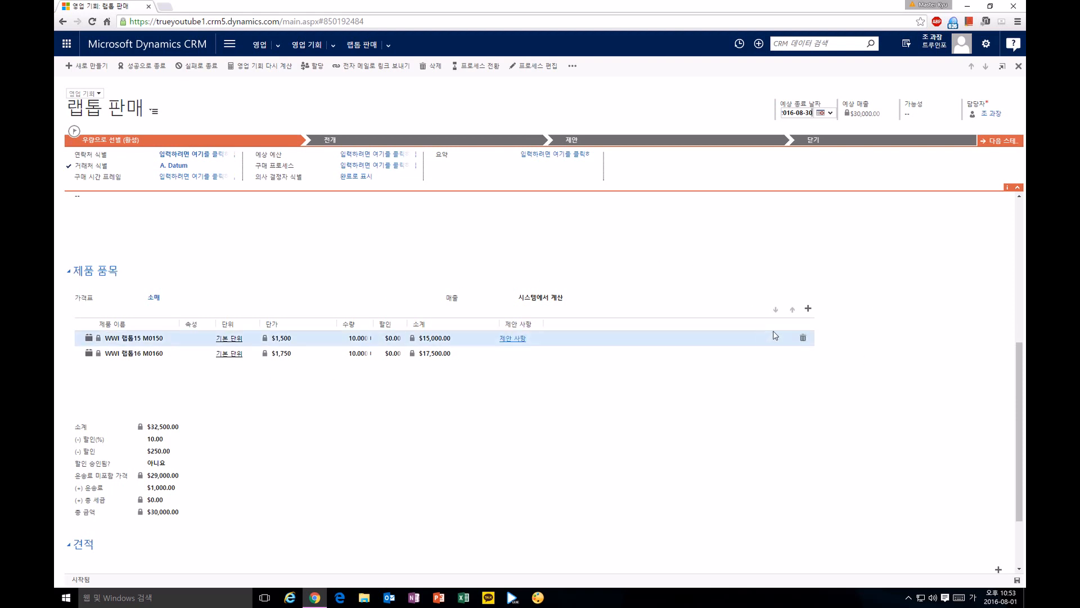
- Create a new quote (견적) from the opportunity and maximize the quote window
scroll(616, 414, down, 2)
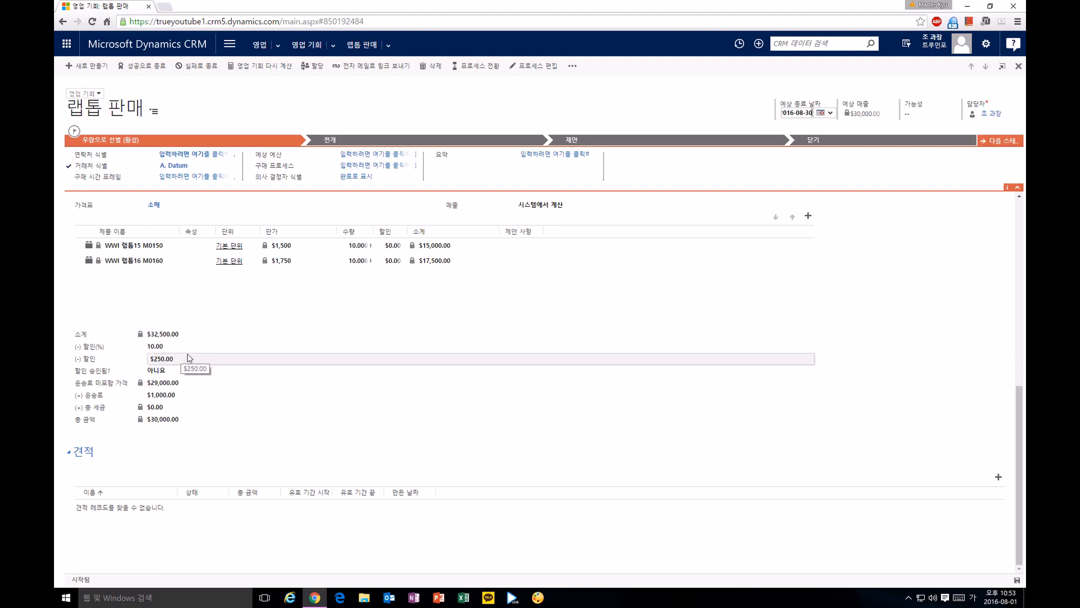
click(381, 314)
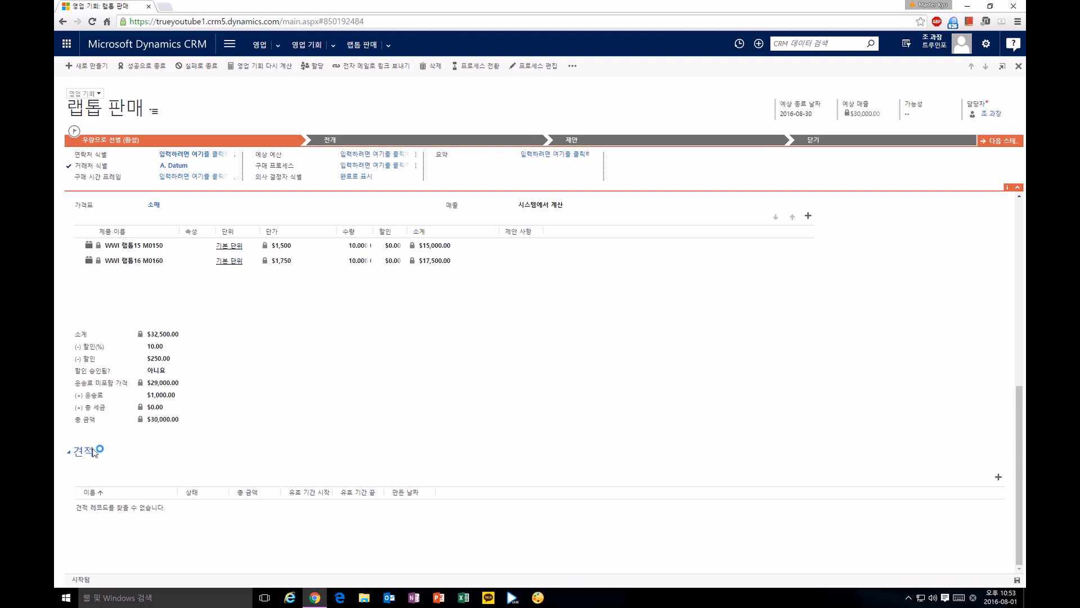
click(999, 478)
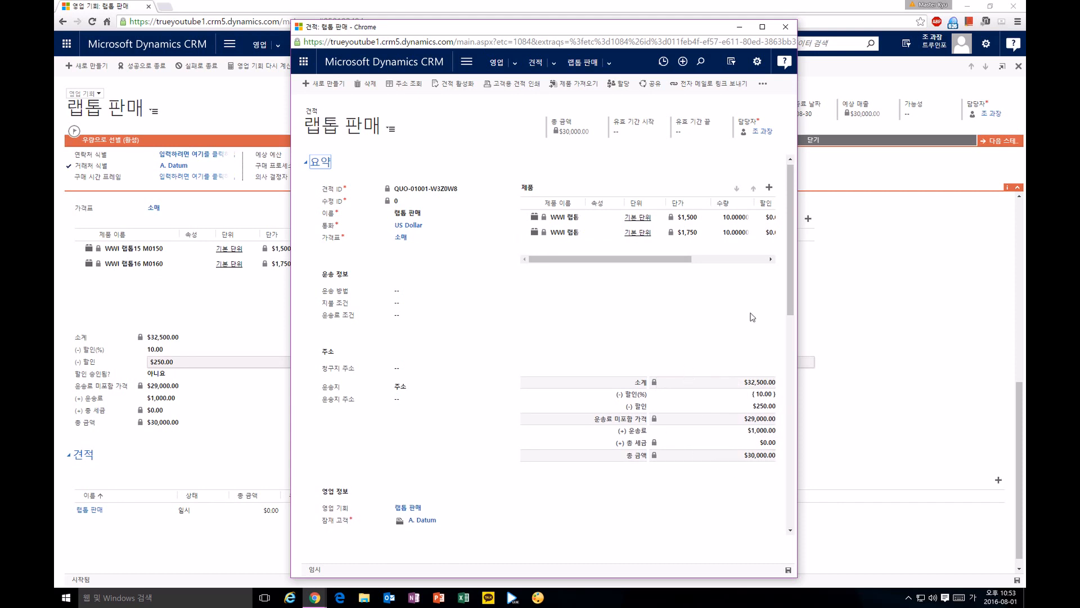
click(762, 27)
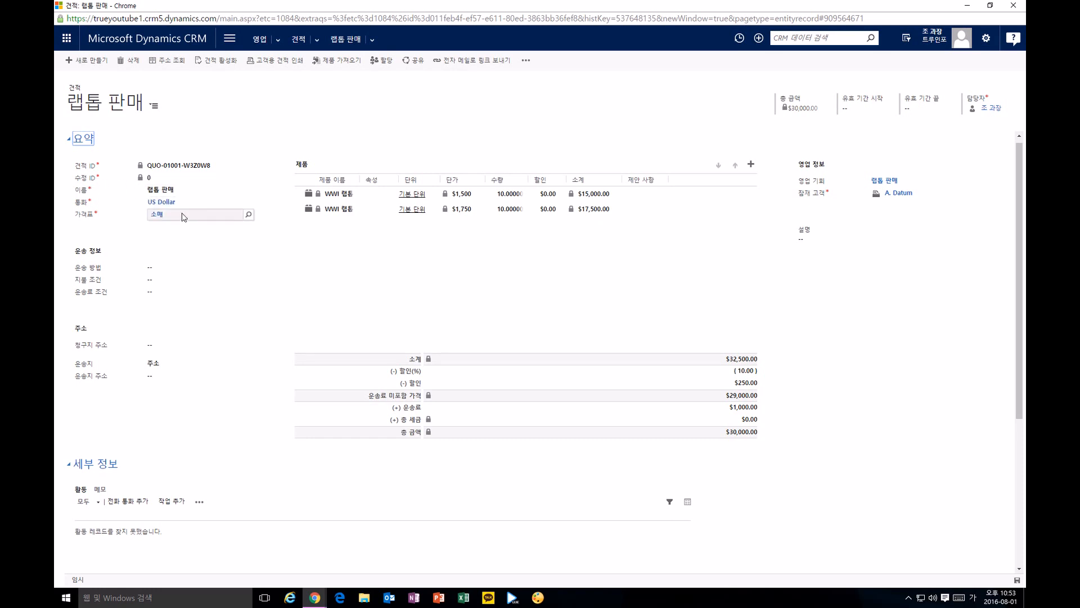
- Set the quote's shipping method to 우체국 택배, payment terms to 30일 and freight terms to FOB
click(183, 269)
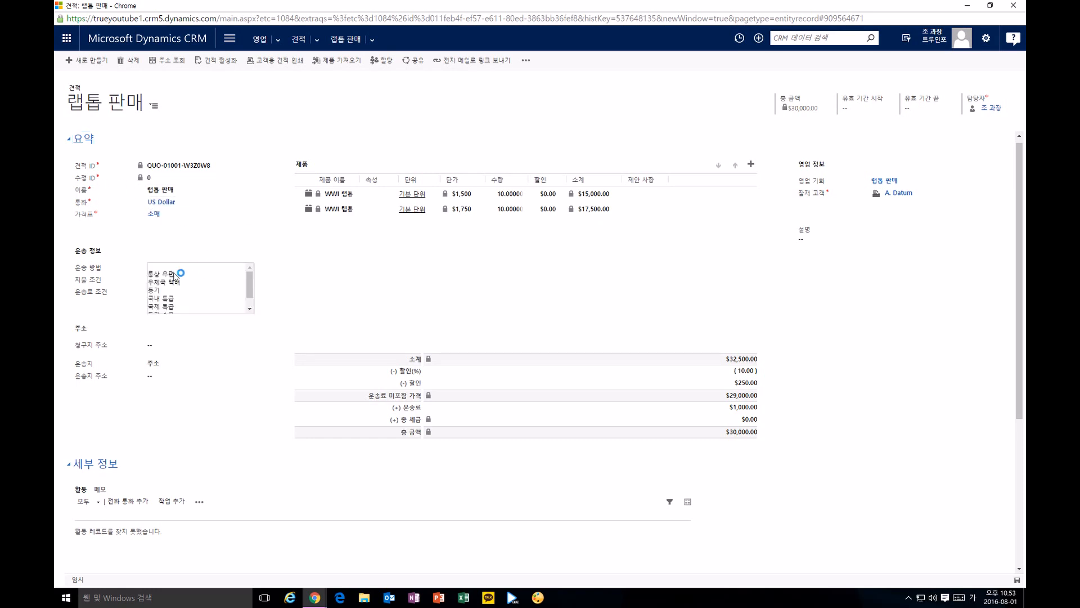
click(174, 282)
click(174, 283)
click(178, 285)
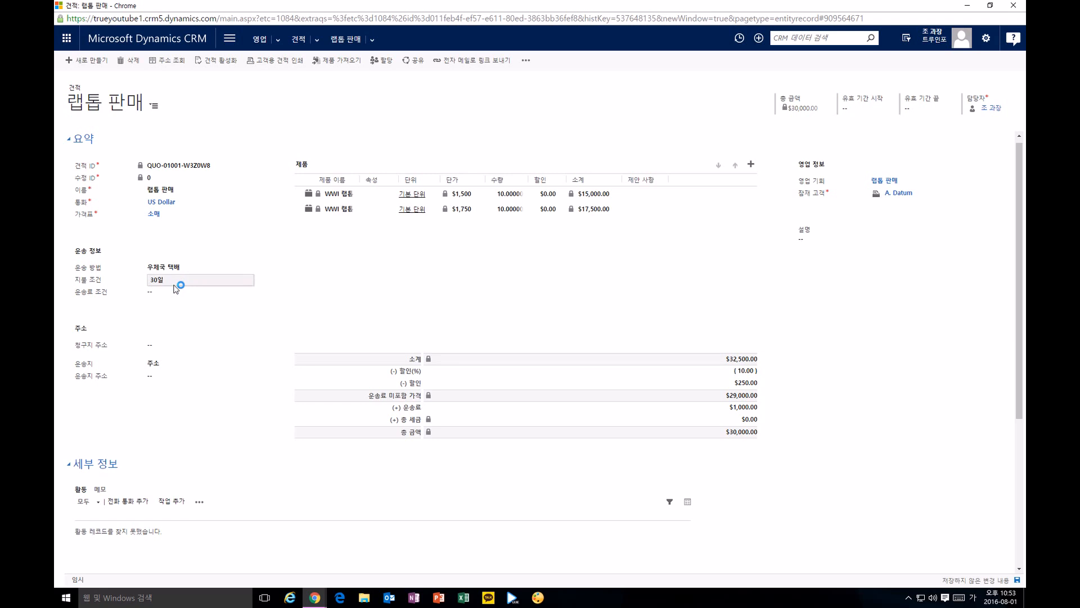
click(172, 292)
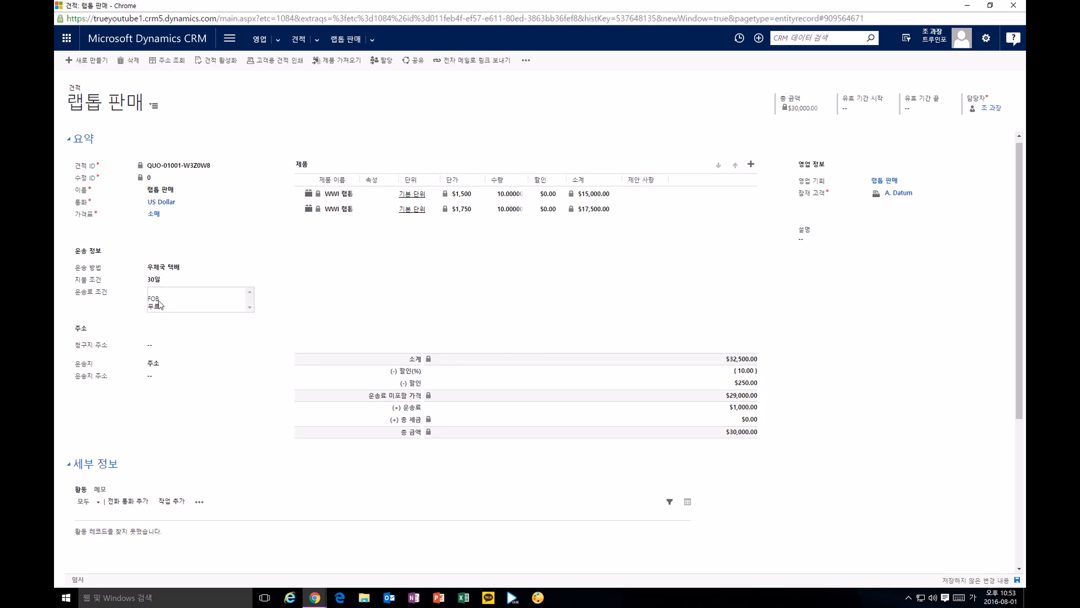
click(159, 300)
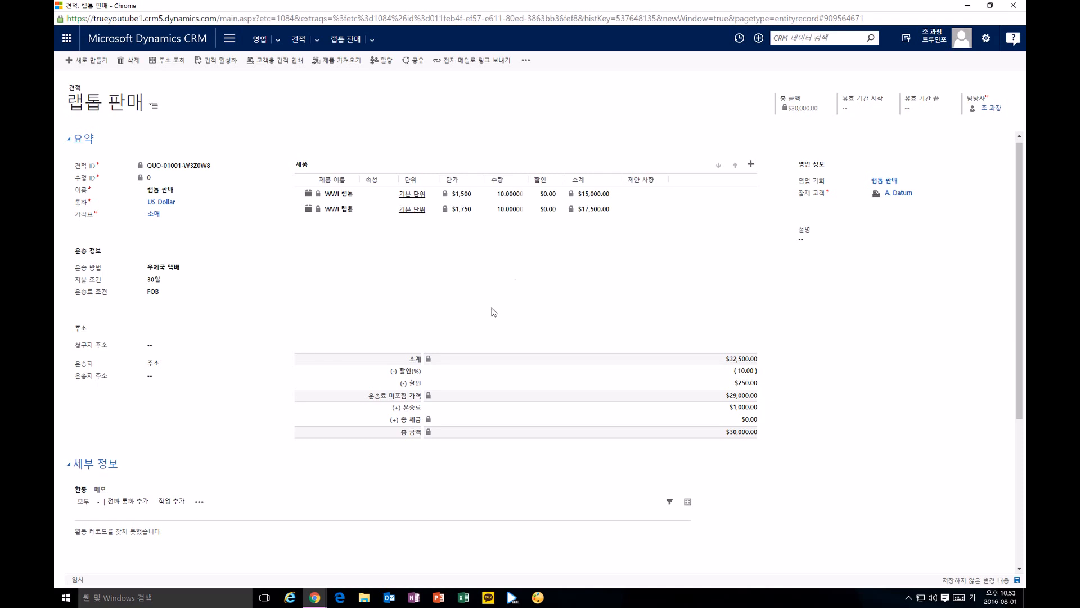
- Add a note to the quote titled 추가할인 요청 with the text 추가 2% 할인을 요청함
scroll(80, 458, down, 1)
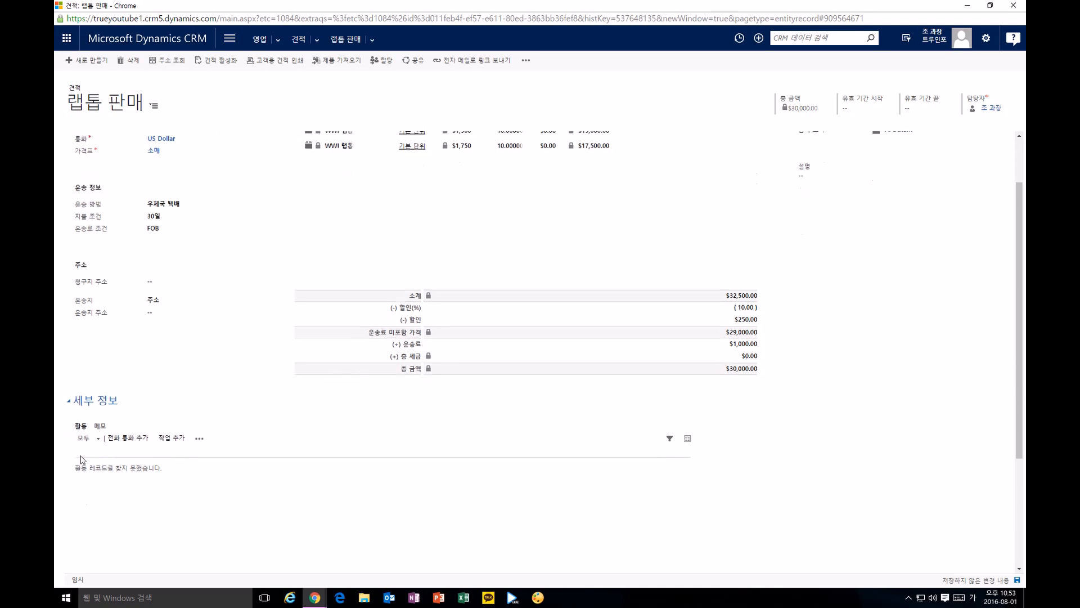
click(101, 428)
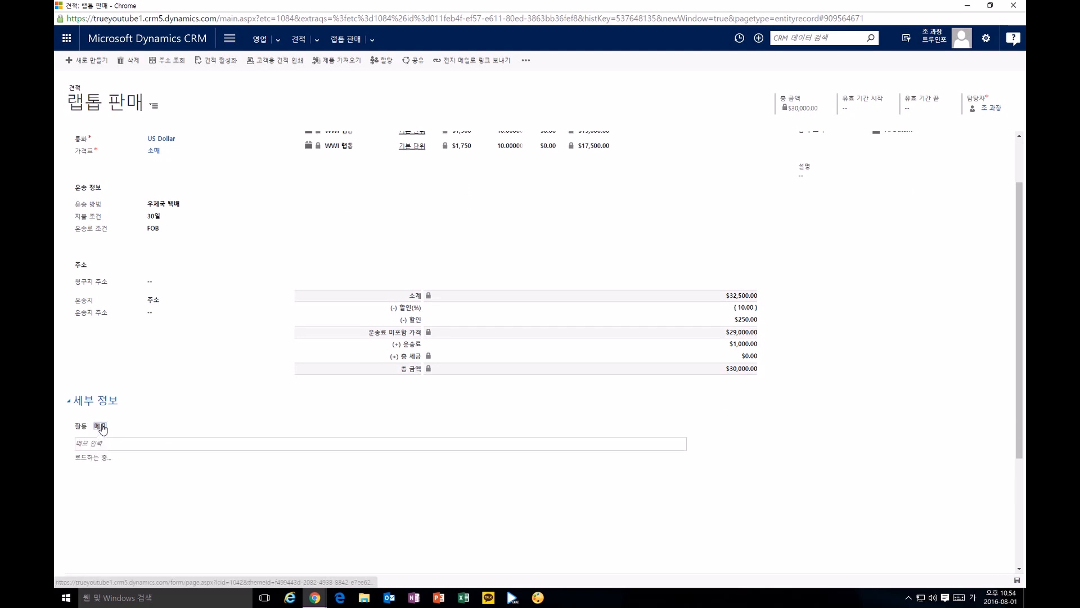
click(140, 445)
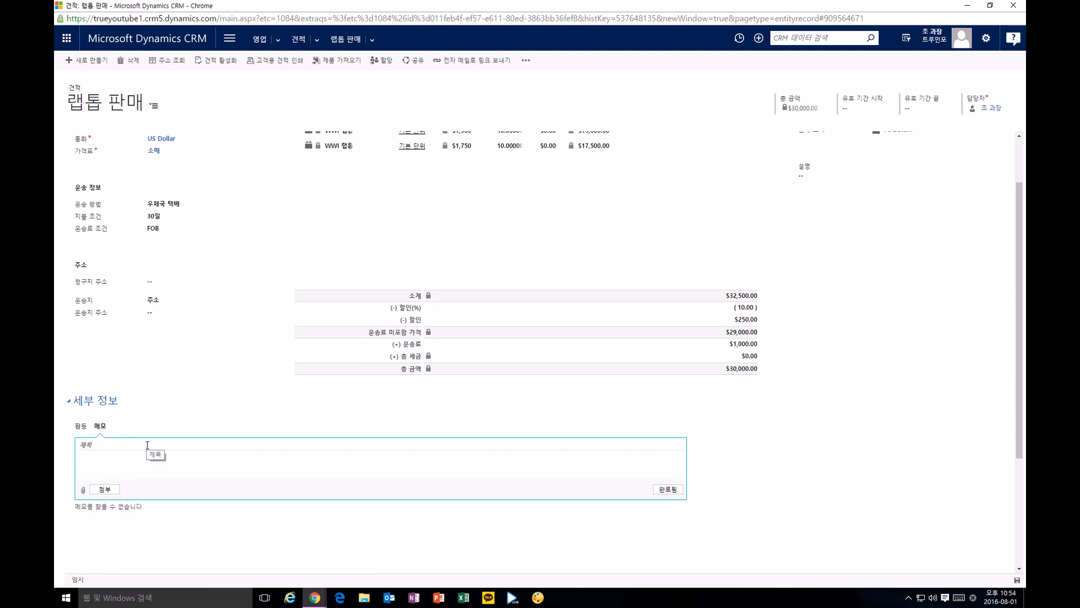
click(152, 445)
text(ㅊㅜ가)
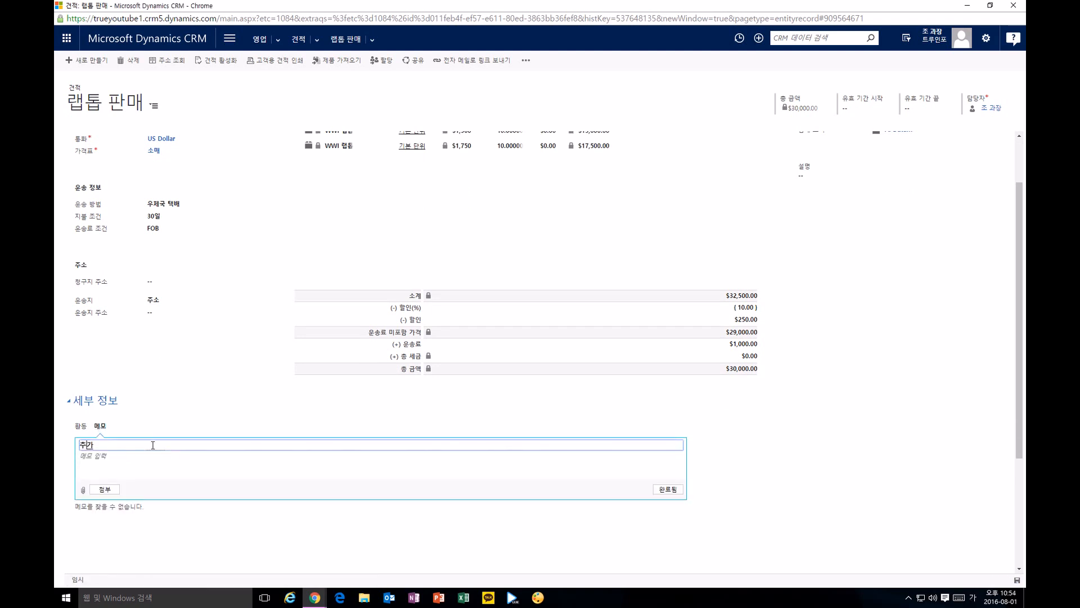
text(할일)
text( 요청)
click(151, 458)
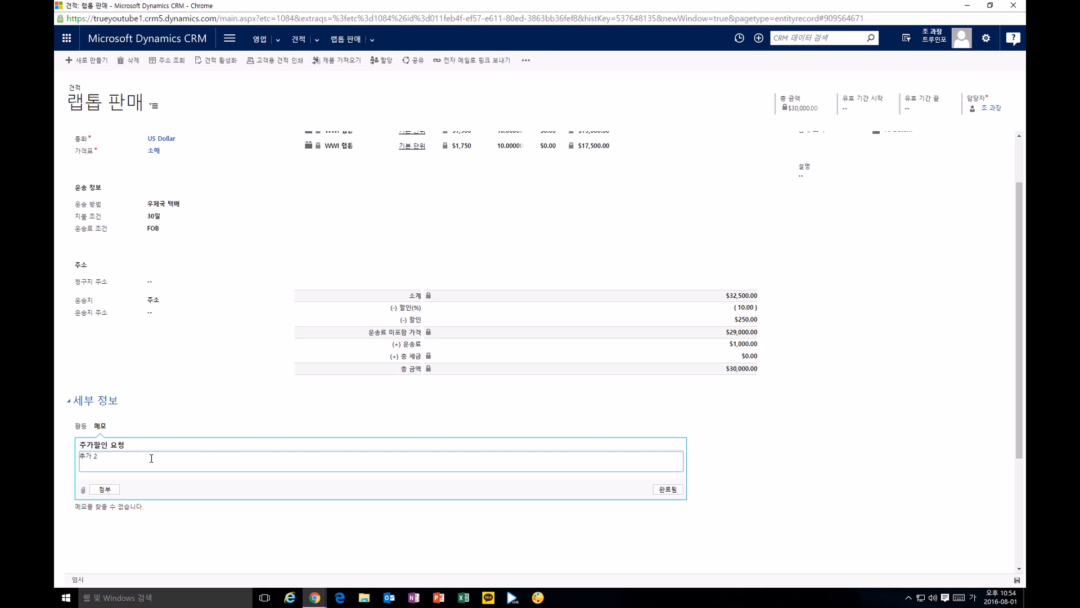
text(추가 2% 할인을 요청함)
click(668, 489)
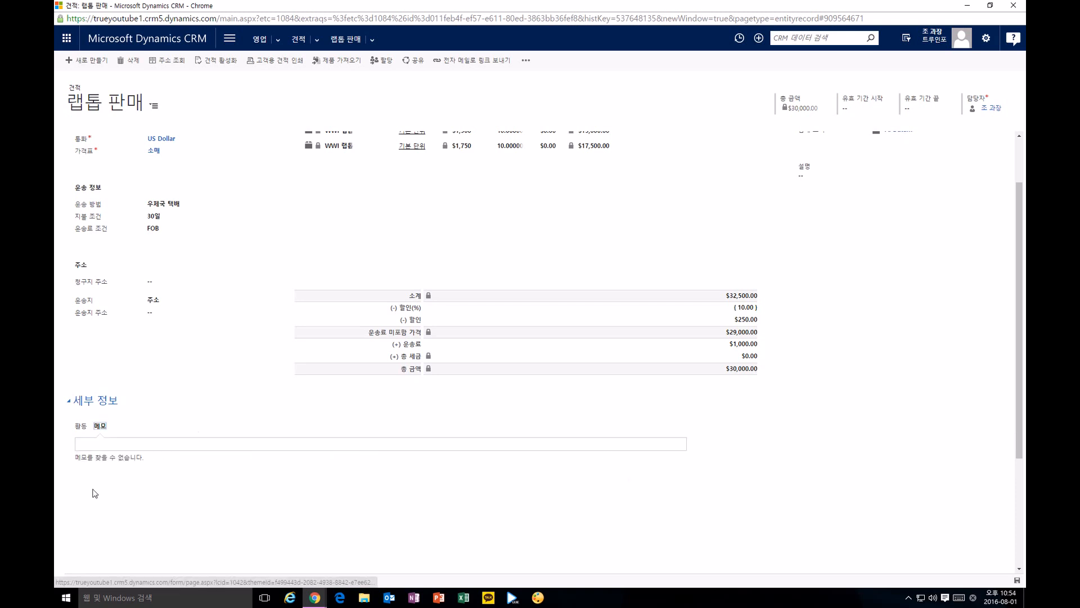
- Set the quote's discount percentage, 할인(%), to 12
click(726, 310)
text(12)
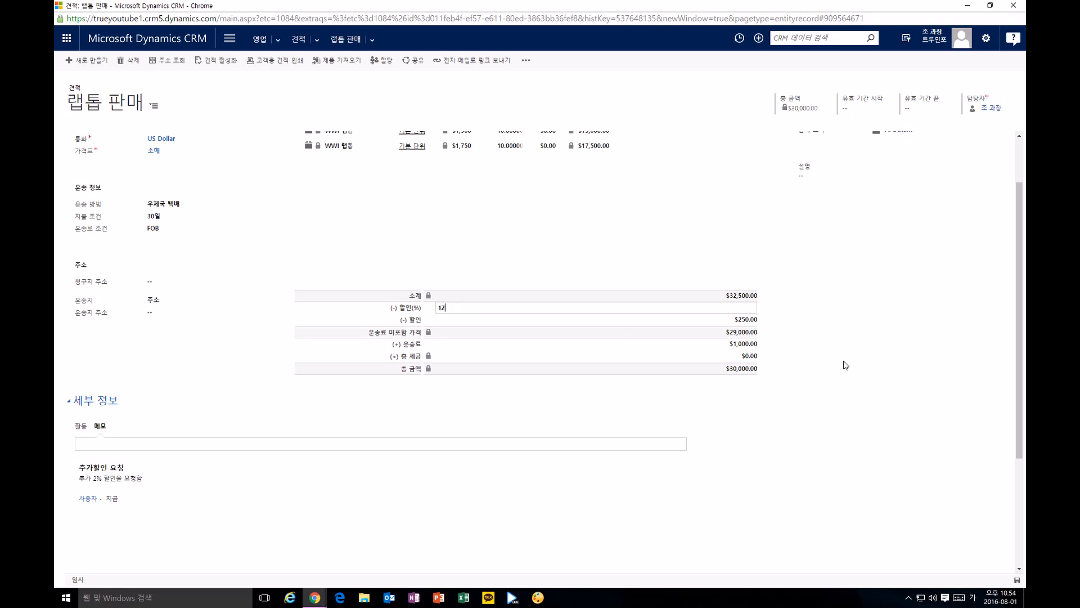
click(846, 365)
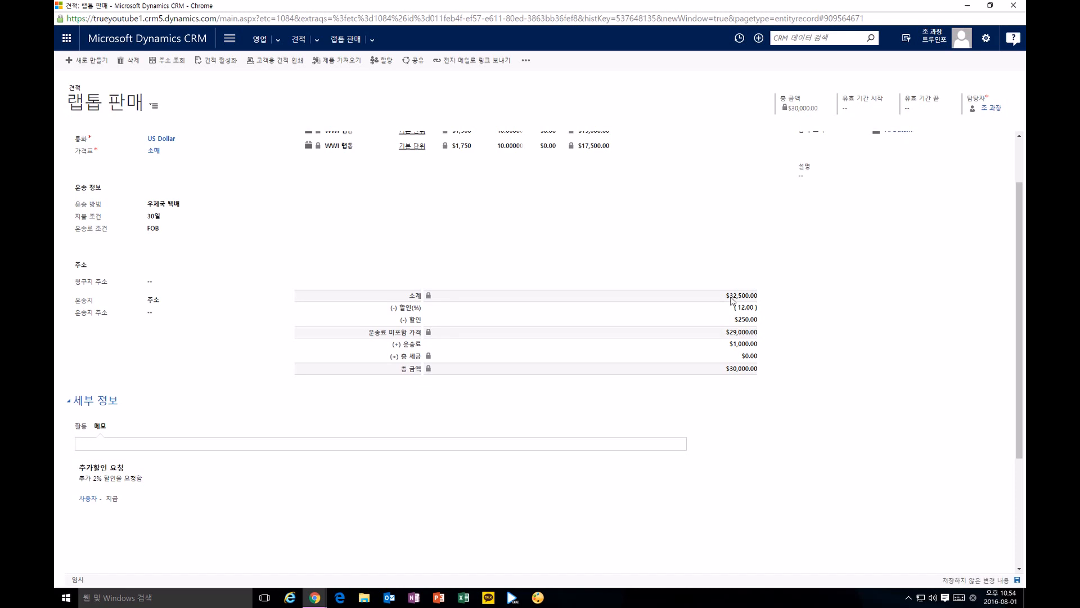
click(533, 66)
- Set the quote's validity period to start on 2016-08-01 and end on 2016-08-30
click(886, 107)
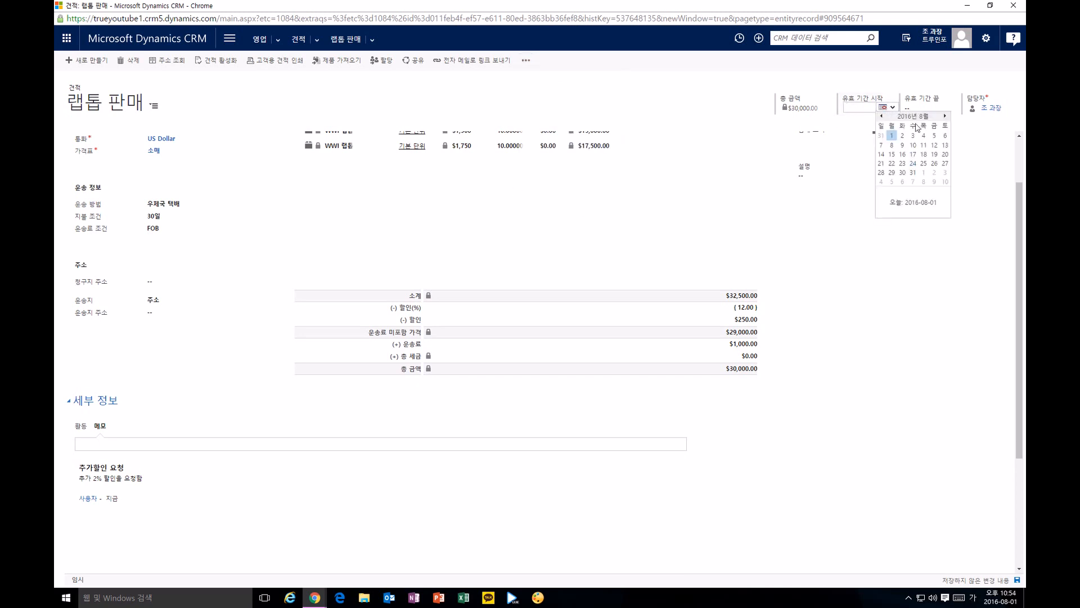
click(892, 136)
click(945, 108)
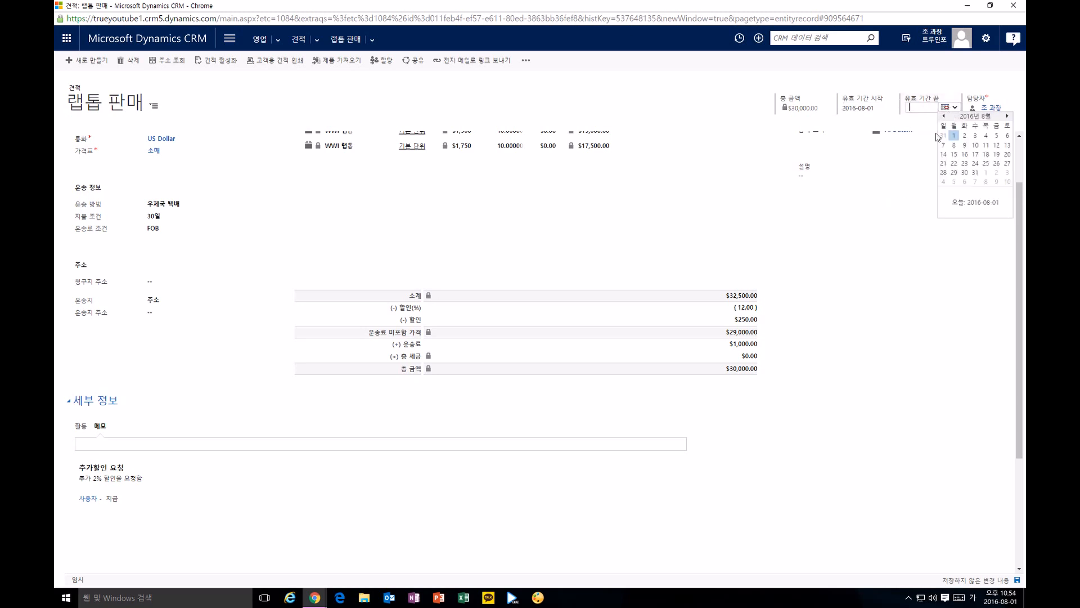
click(960, 174)
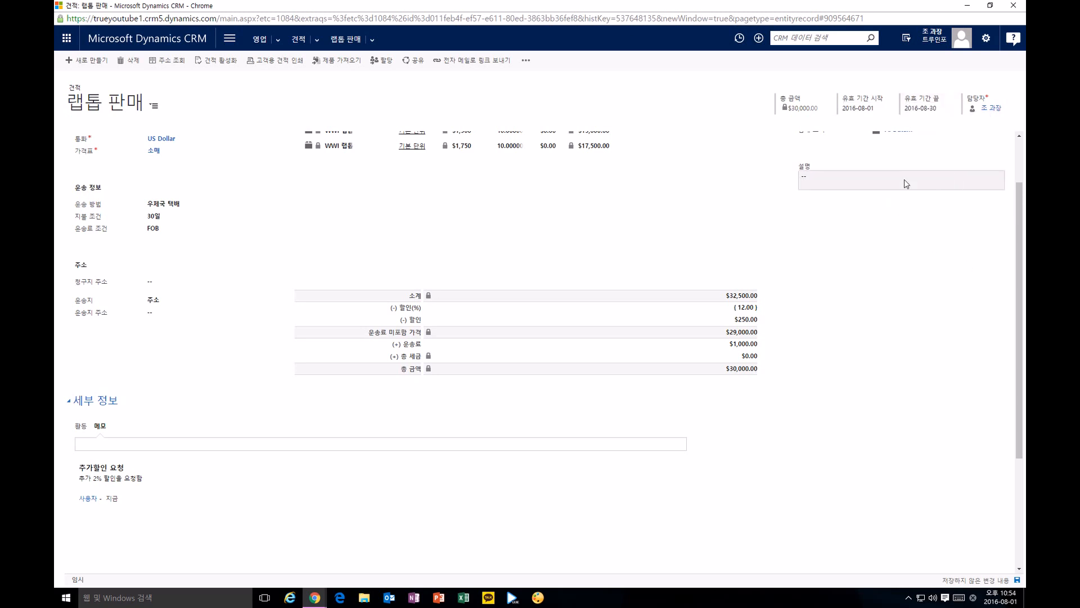
- Review the 랩톱 판매 quote's summary and details, and activate the quote (견적 활성화)
scroll(903, 186, up, 2)
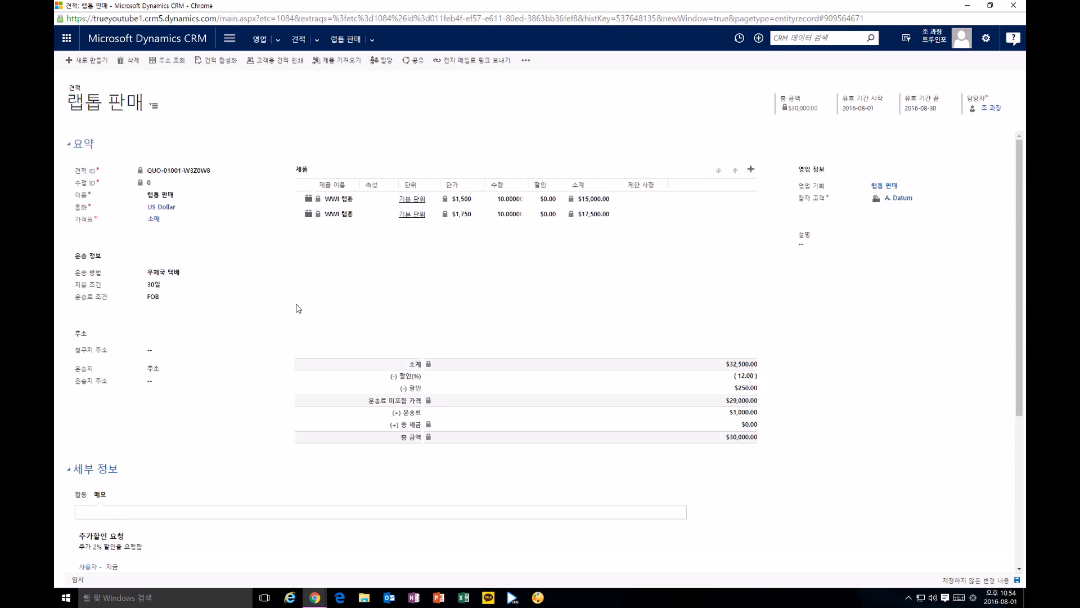
scroll(291, 307, down, 3)
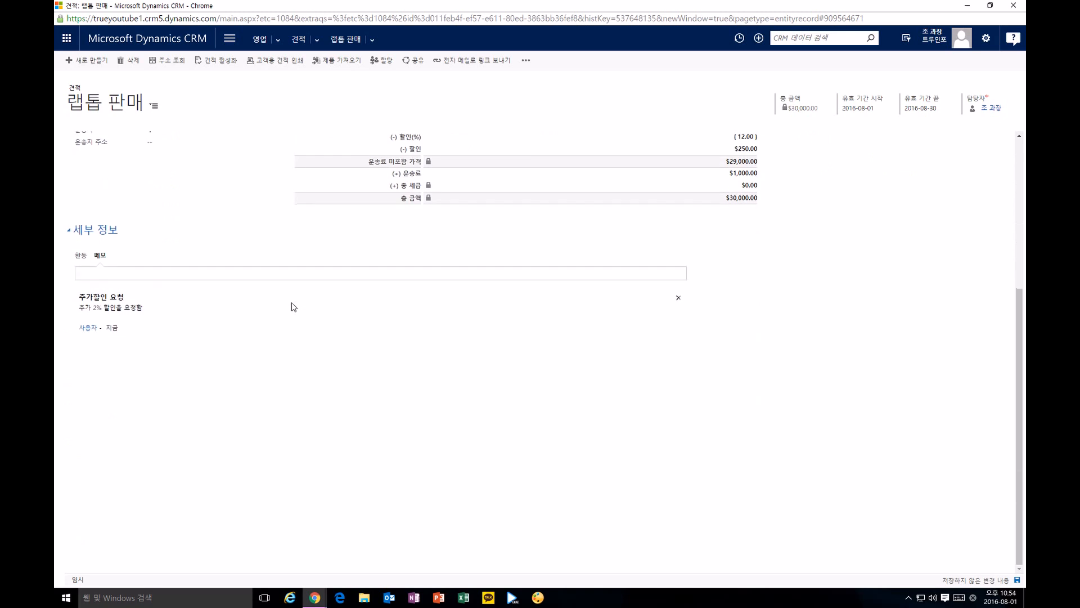
scroll(291, 302, up, 2)
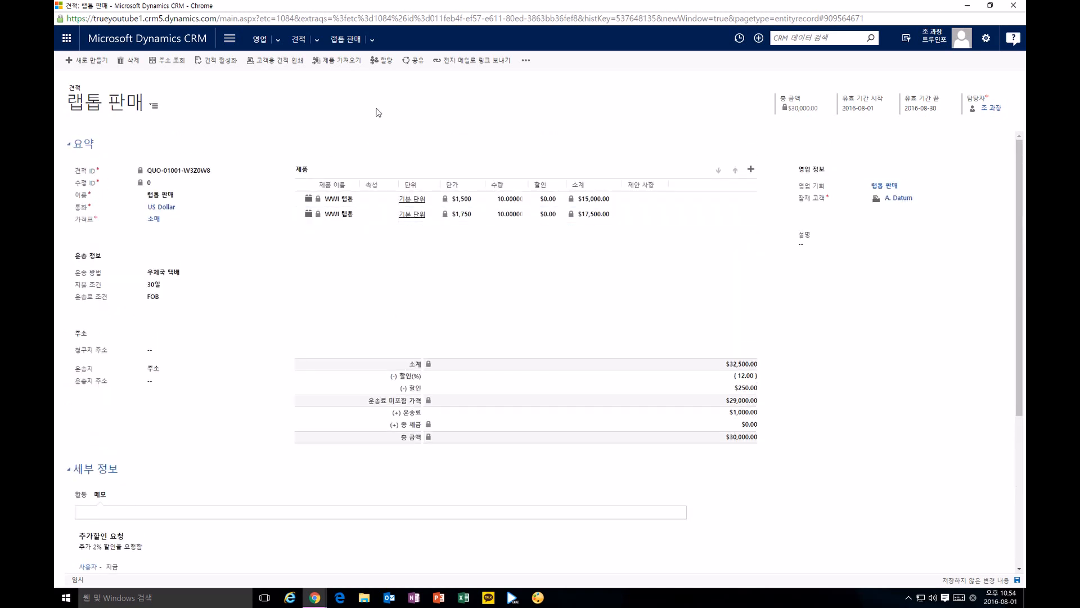
click(224, 65)
key(ctrl)
key(ctrl)
key(ctrl)
key(ctrl)
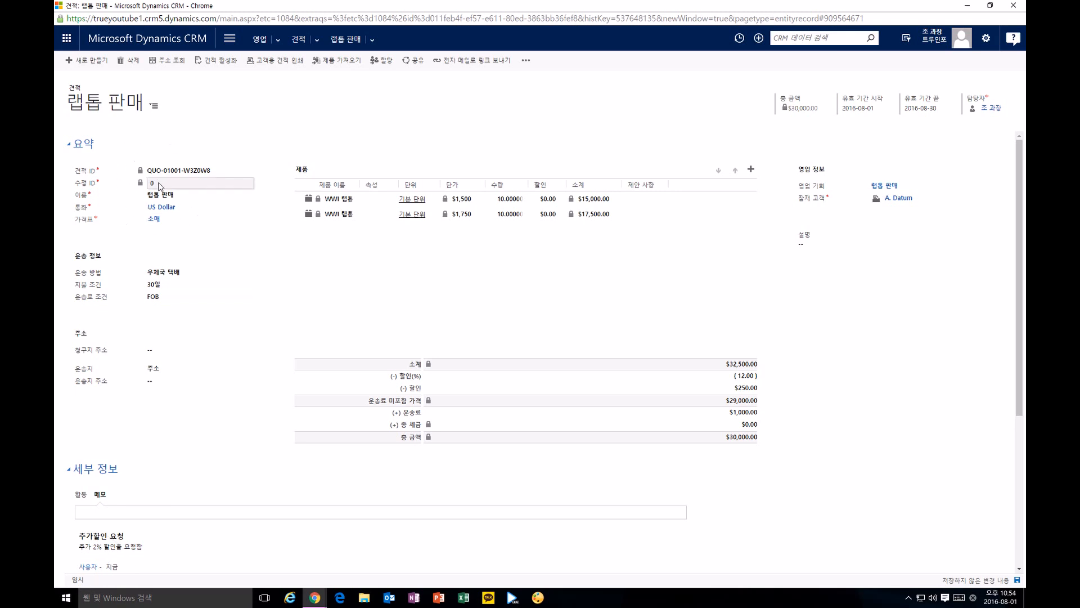
click(221, 61)
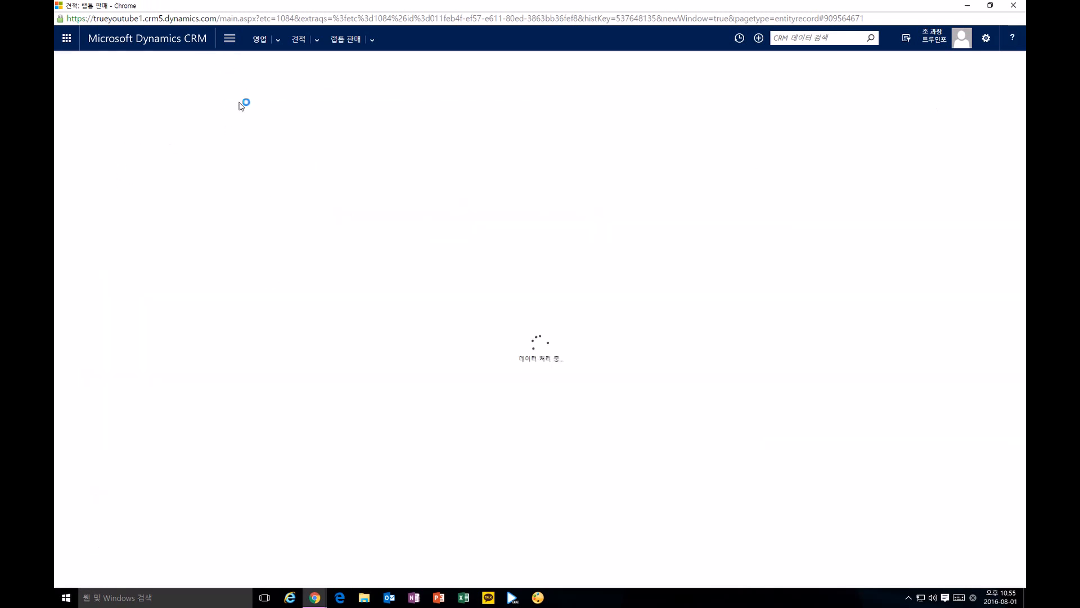
key(ctrl)
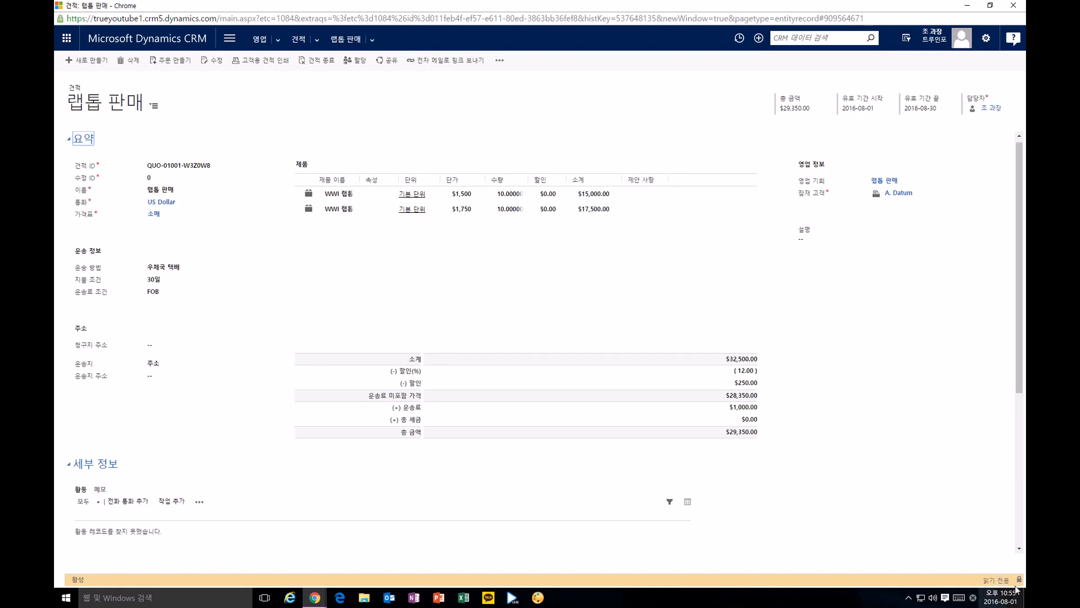
key(ctrl)
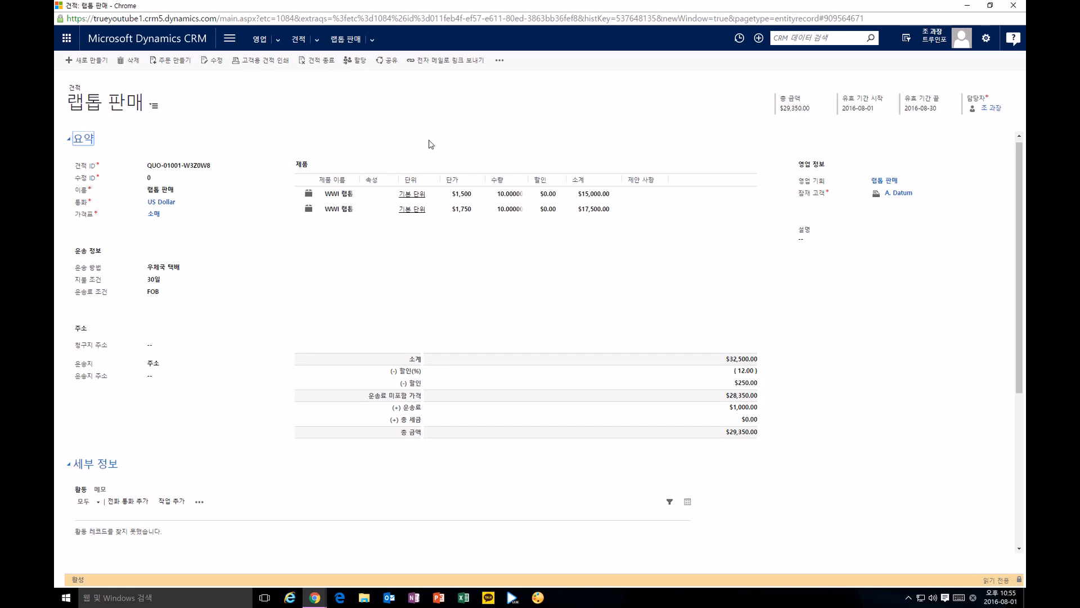
- Run the 견적 report for the current quote and export it in Acrobat(PDF) format
click(500, 61)
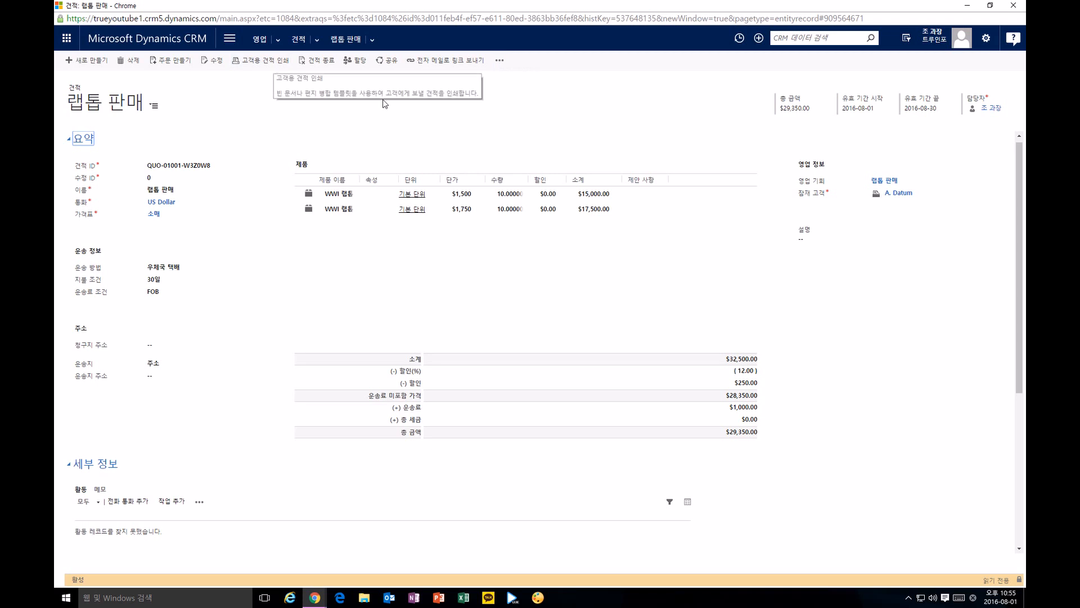
click(500, 61)
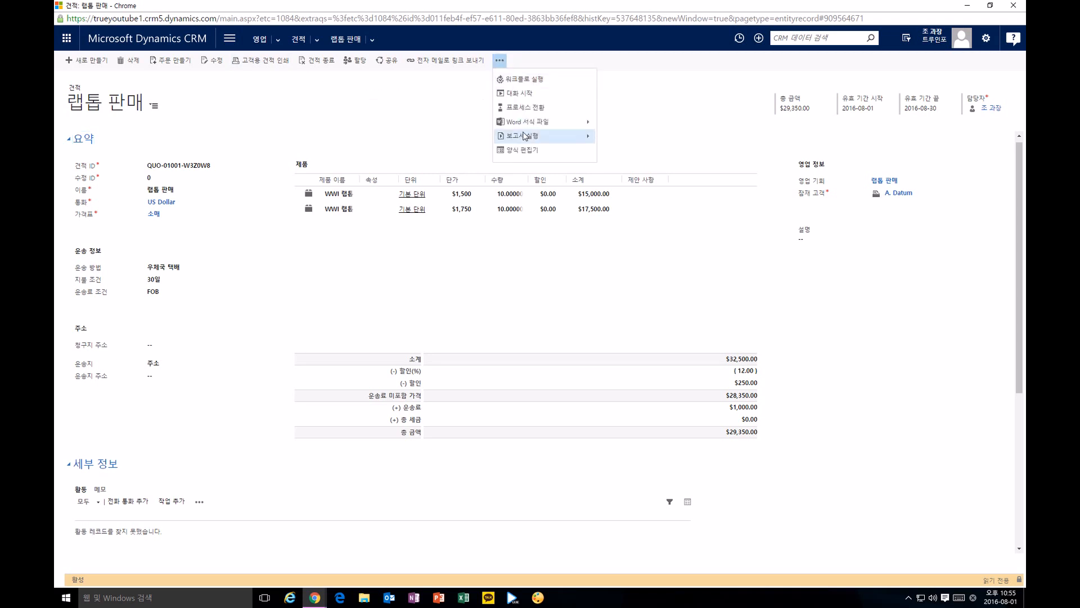
mouse_move(526, 138)
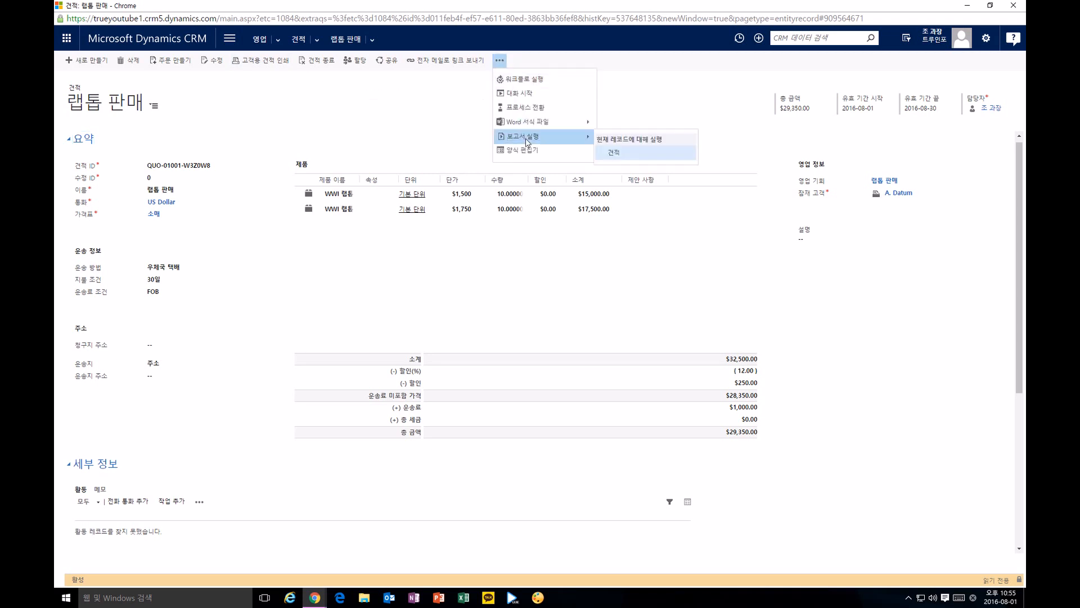
click(627, 156)
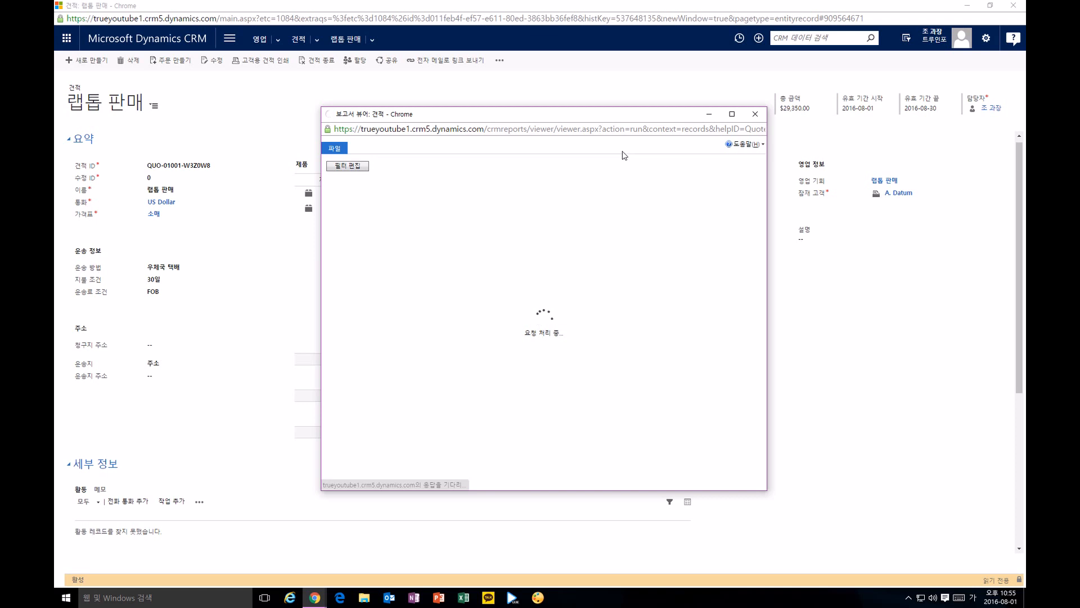
drag(641, 112, 517, 31)
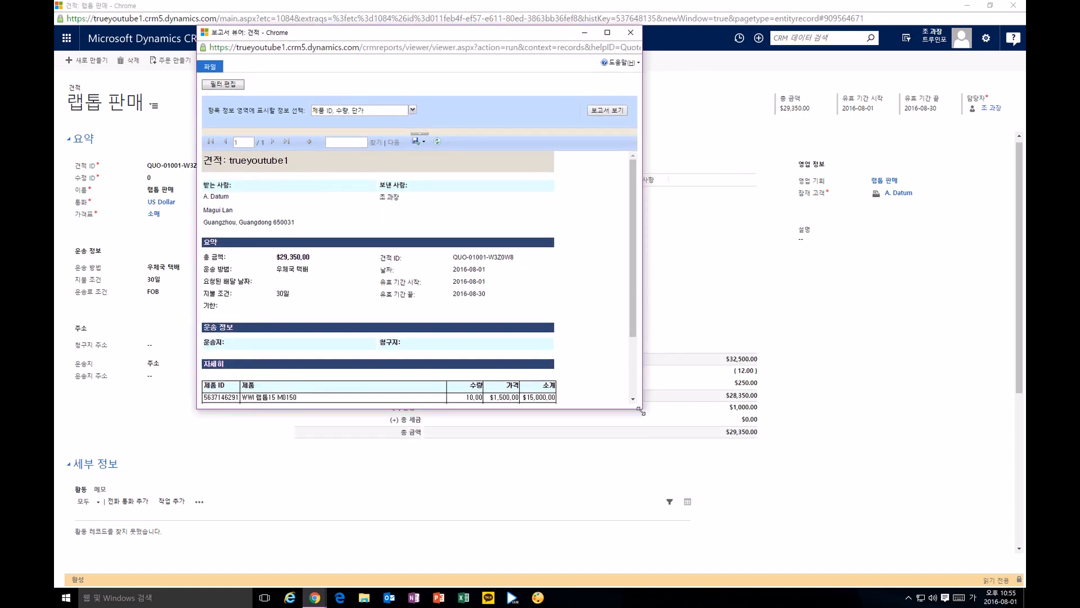
drag(639, 411, 584, 537)
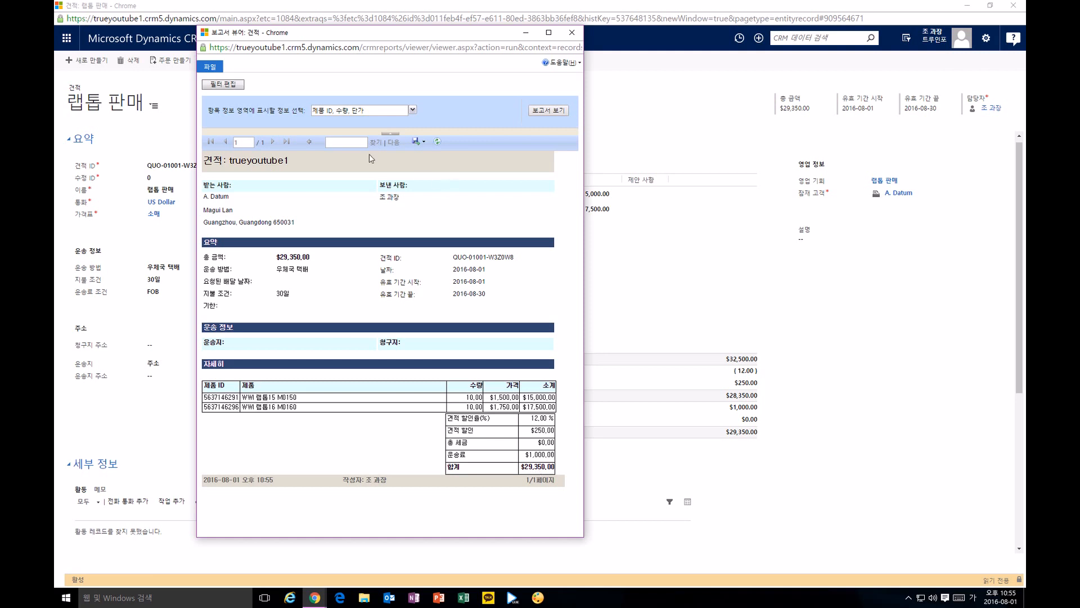
click(424, 144)
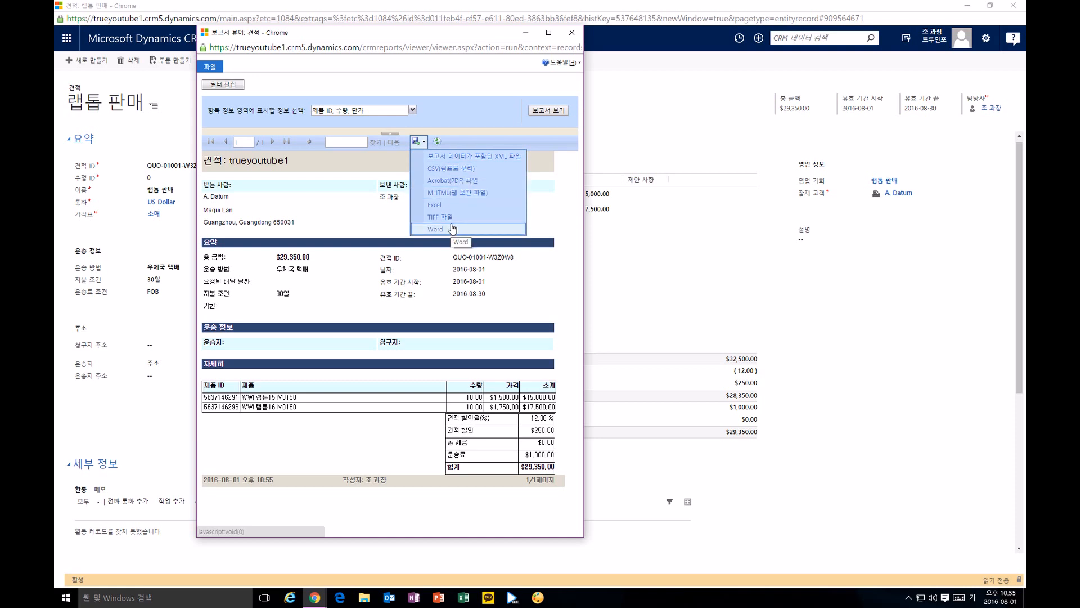
click(470, 186)
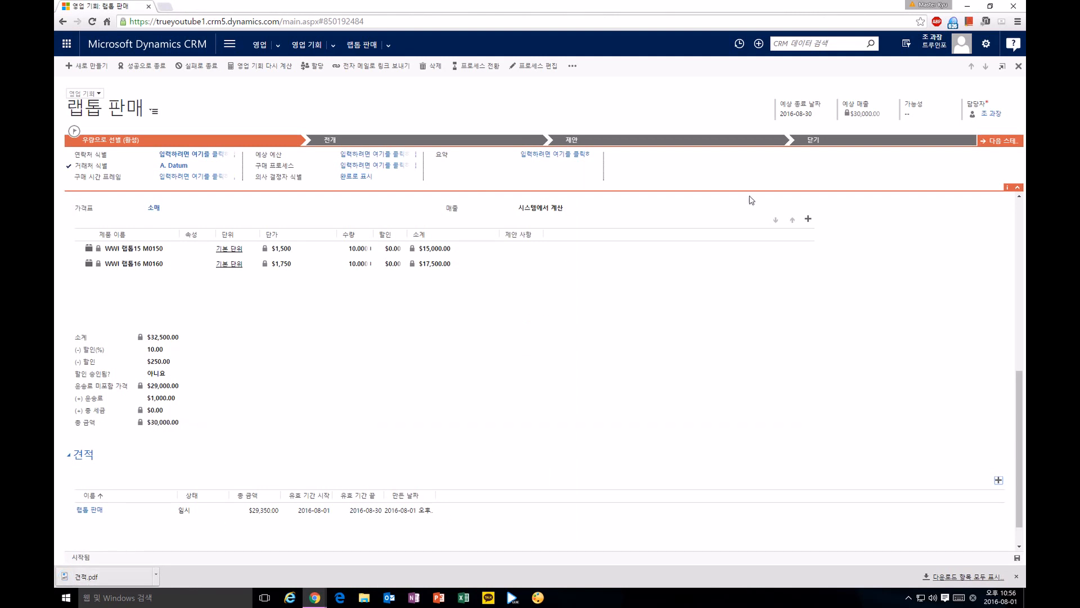
- Refresh the opportunity page to update the status of the quote in its 견적 section
scroll(491, 362, down, 1)
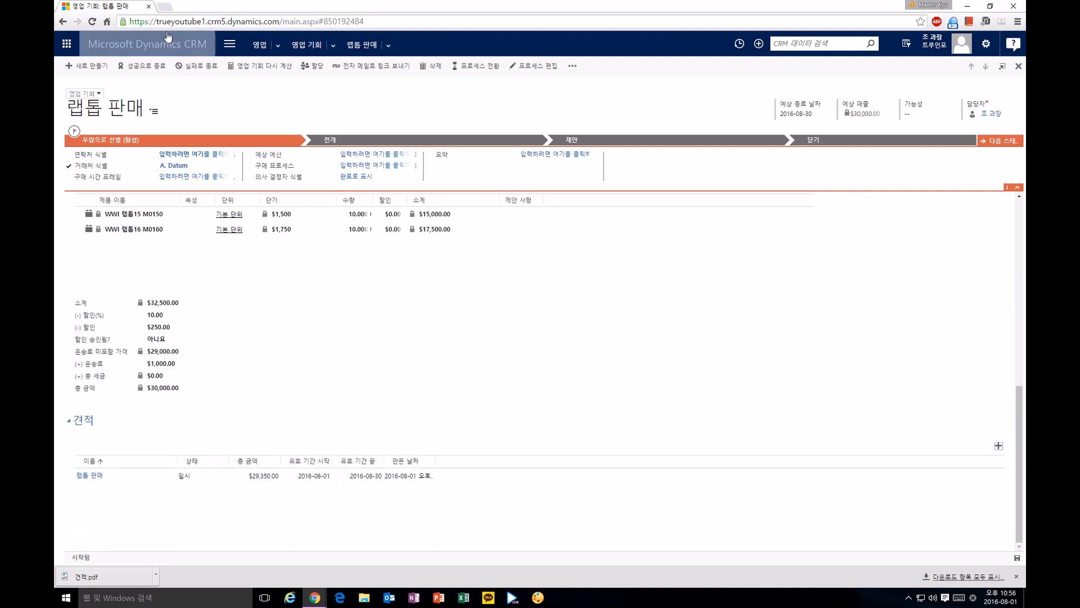
click(94, 21)
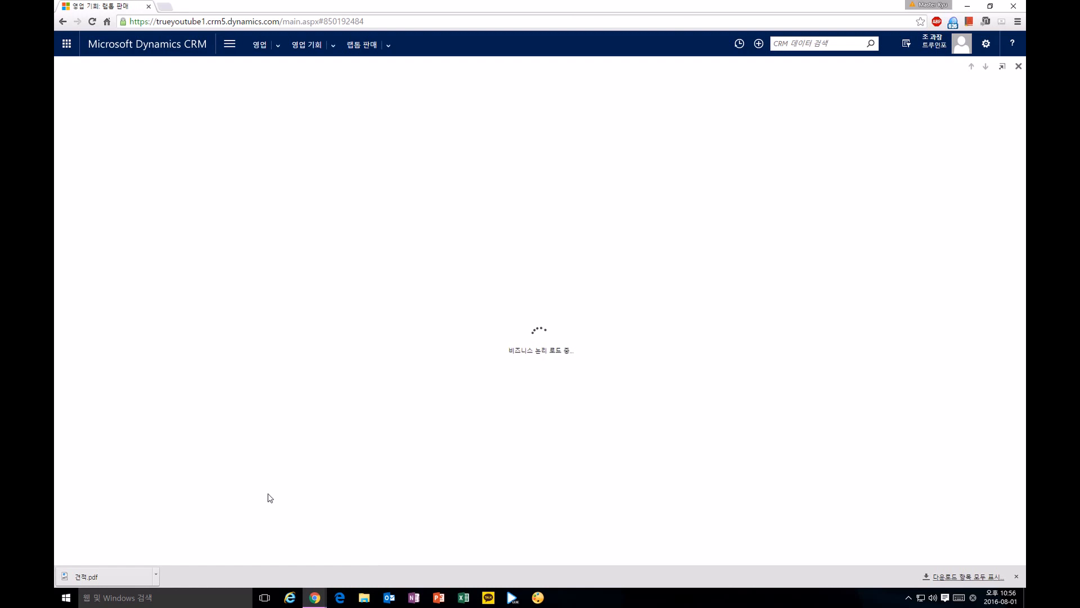
scroll(269, 497, down, 10)
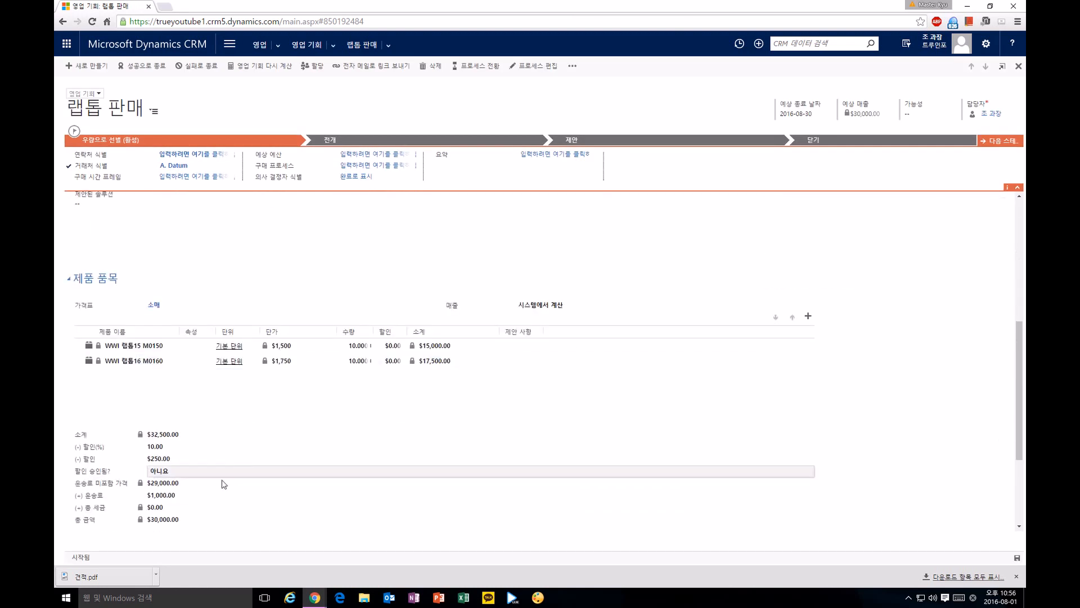
scroll(222, 485, down, 1)
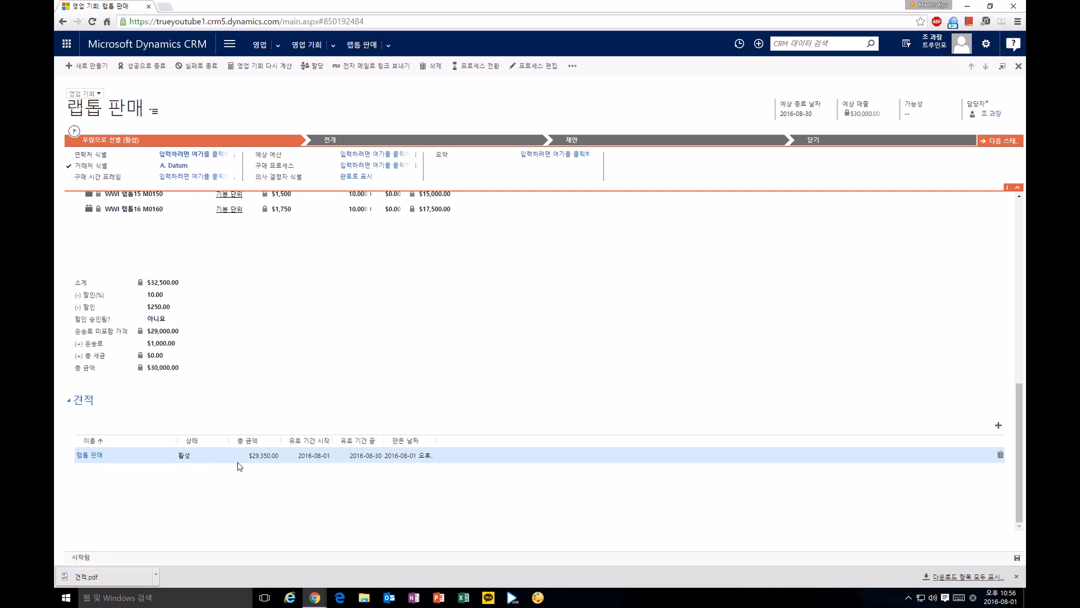
- Open the active 랩톱 판매 quote from the opportunity and create a revision of it (수정)
double_click(221, 453)
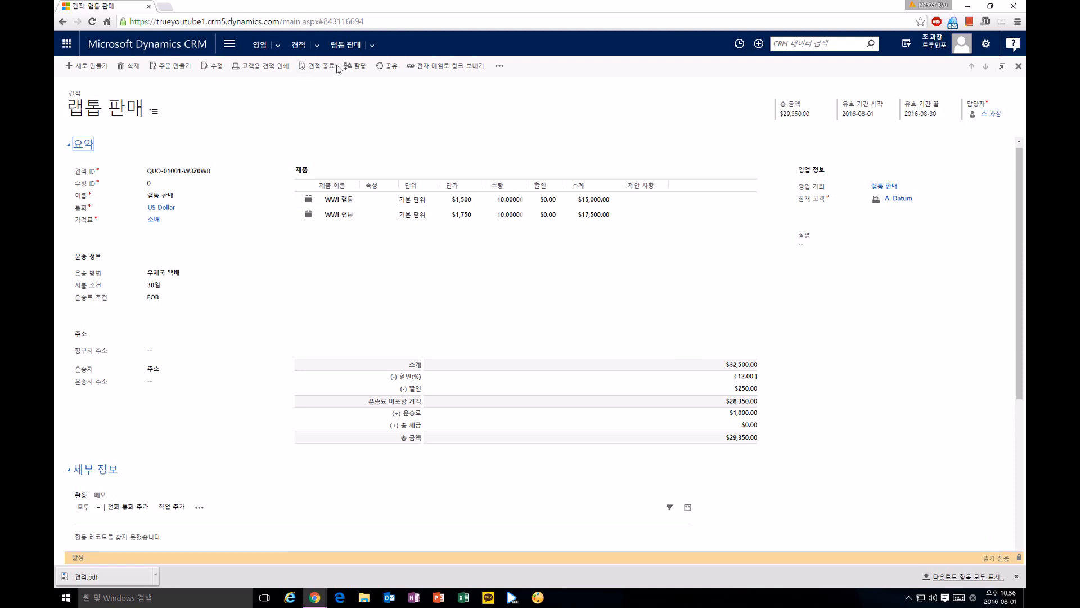
click(219, 69)
click(219, 68)
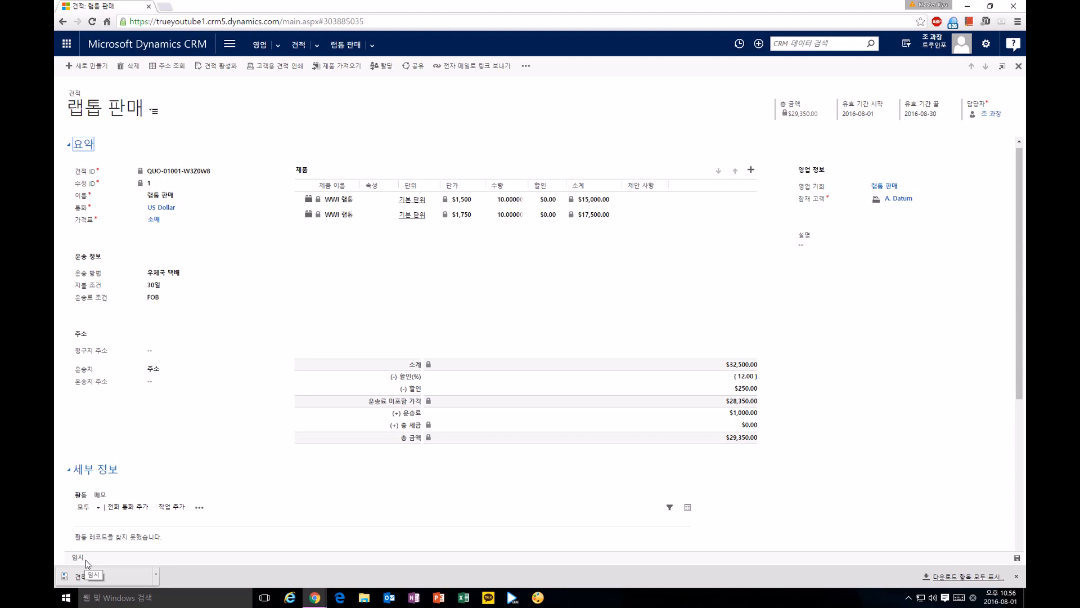
- Return to the related opportunity, check its list of quotes and open the draft 랩톱 판매 quote
click(889, 186)
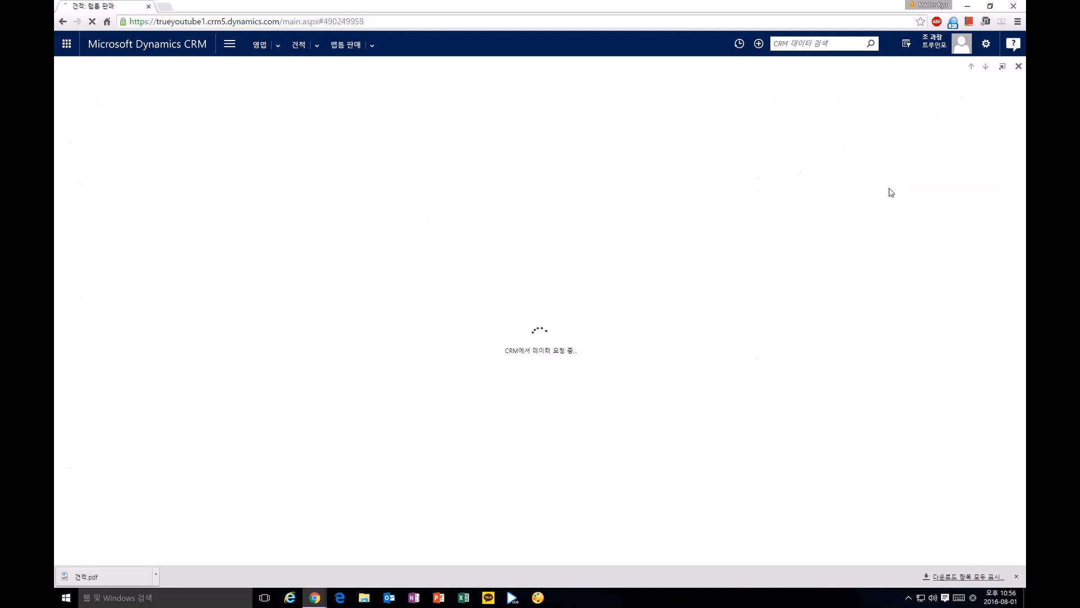
scroll(514, 378, down, 5)
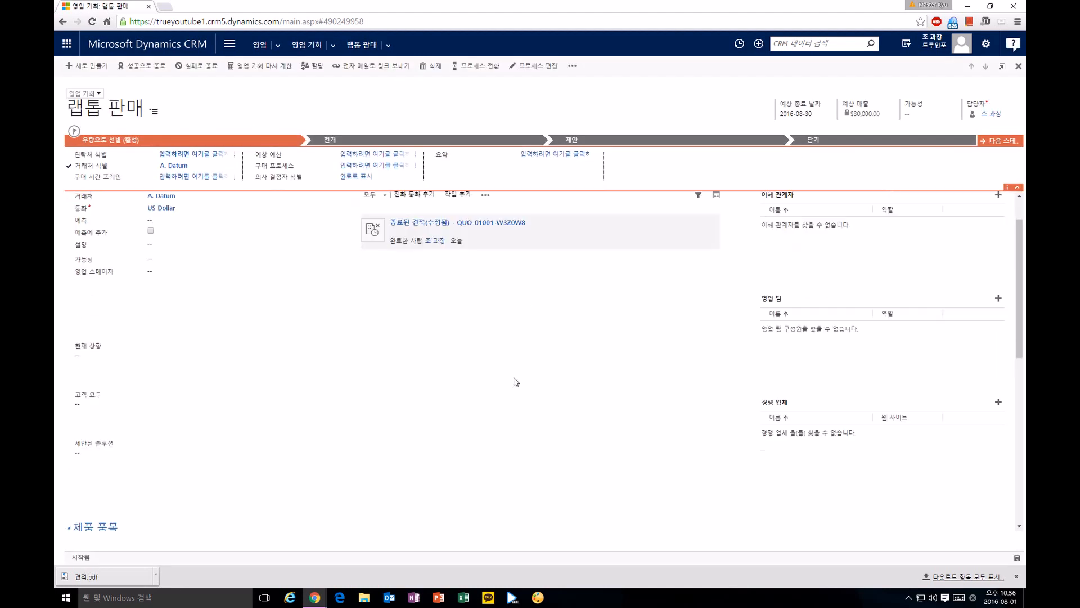
scroll(468, 417, down, 3)
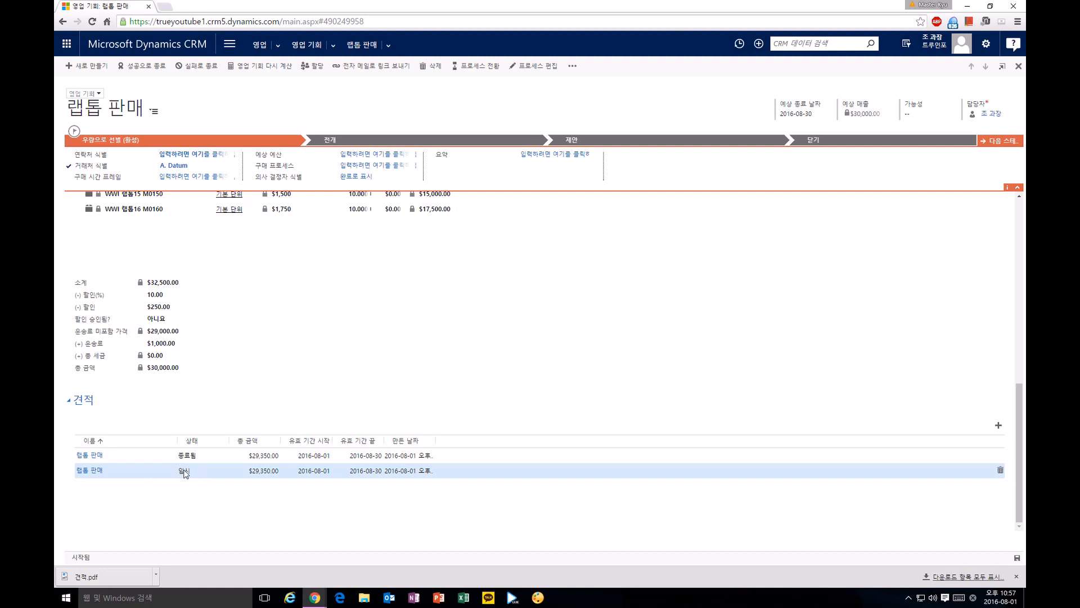
double_click(217, 475)
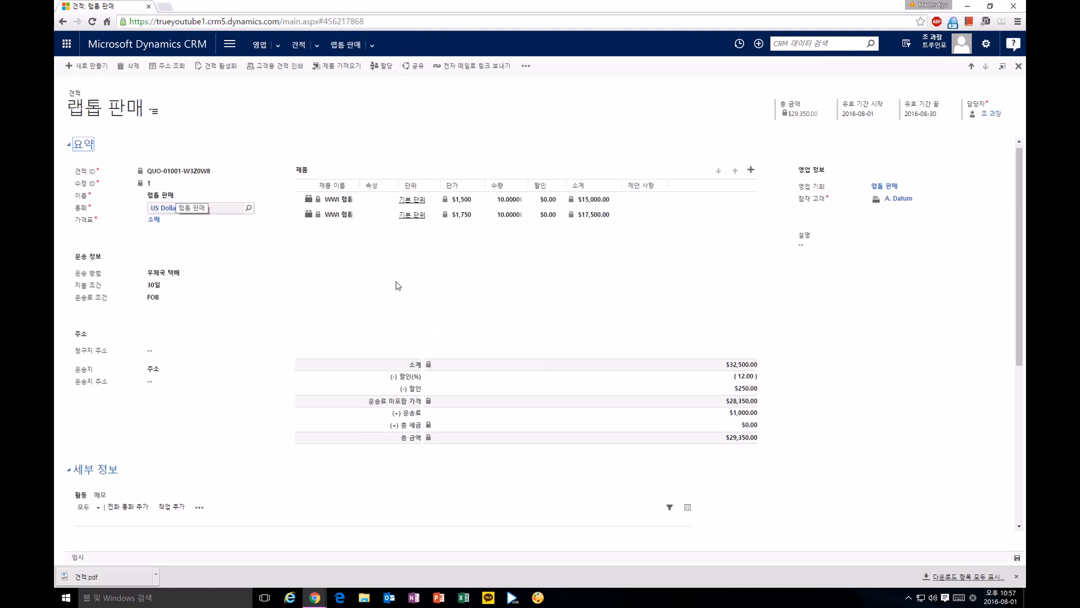
- Set the revised quote's discount percentage, 할인(%), to 15 and save the quote
click(757, 377)
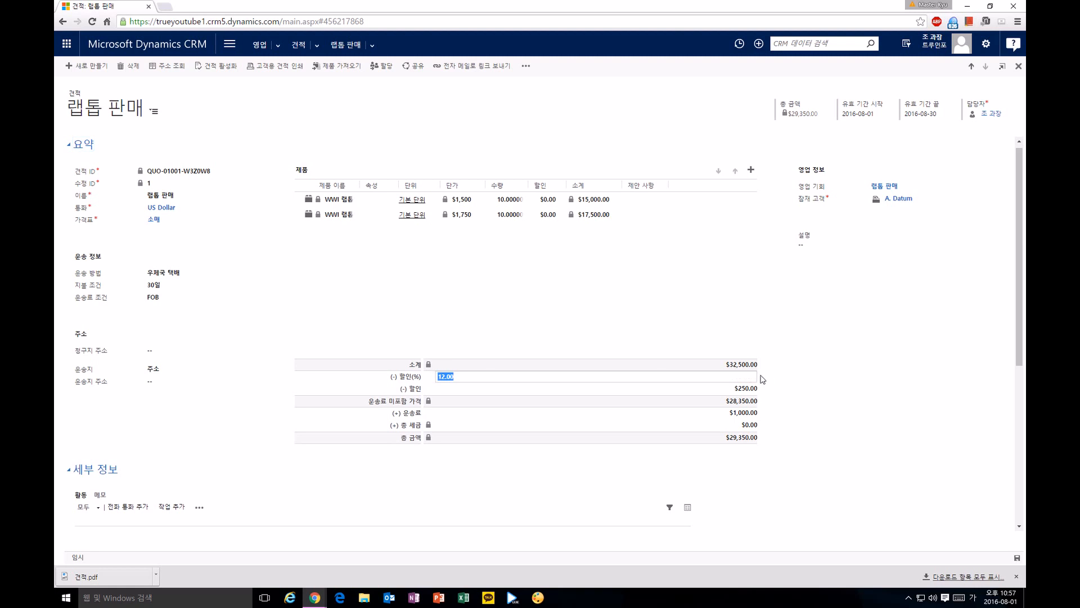
text(15)
key(Return)
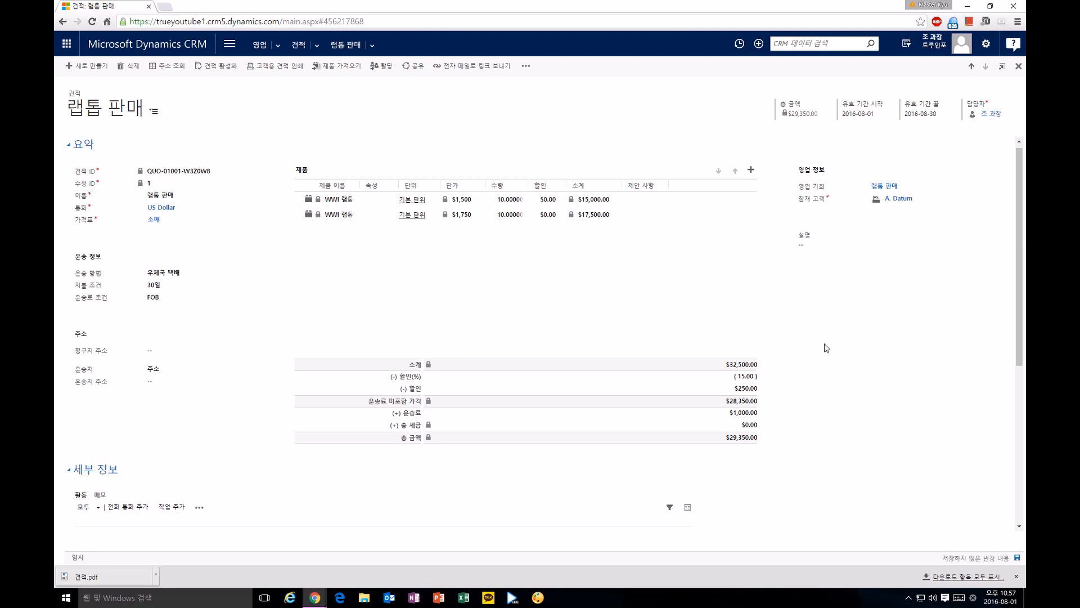
click(1017, 558)
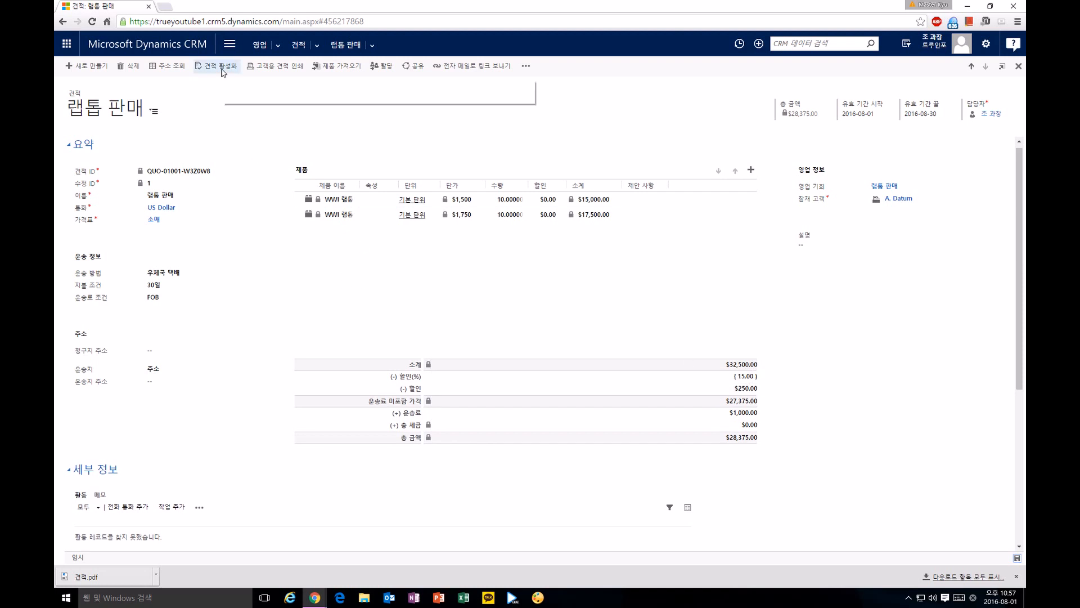
- Add a note (메모) to the revised quote titled 2차 할인 요청 with the text 15% 할인
scroll(258, 448, down, 3)
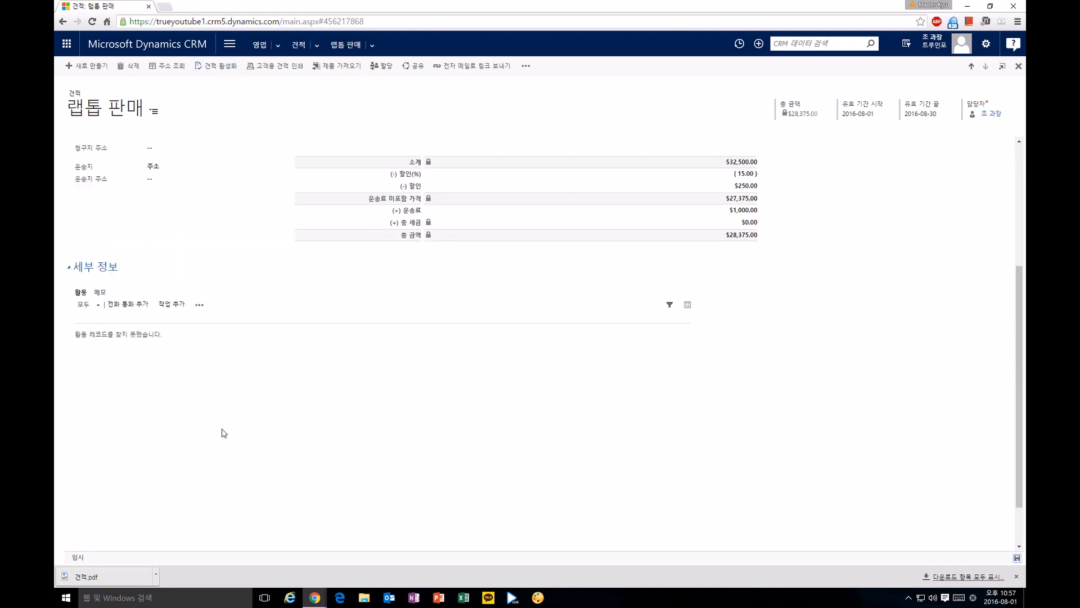
click(99, 292)
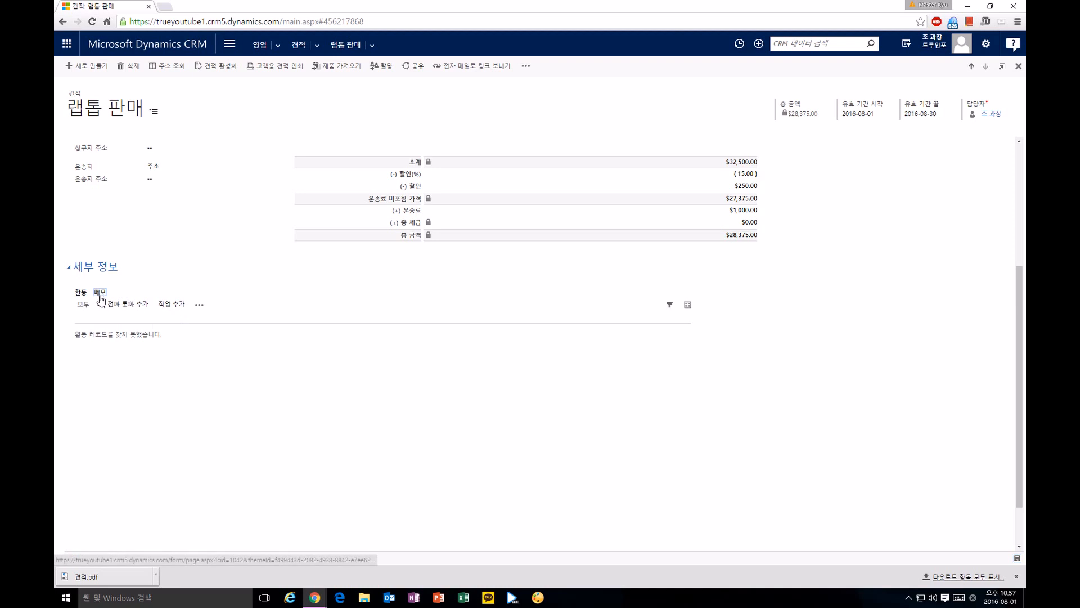
click(110, 319)
click(143, 312)
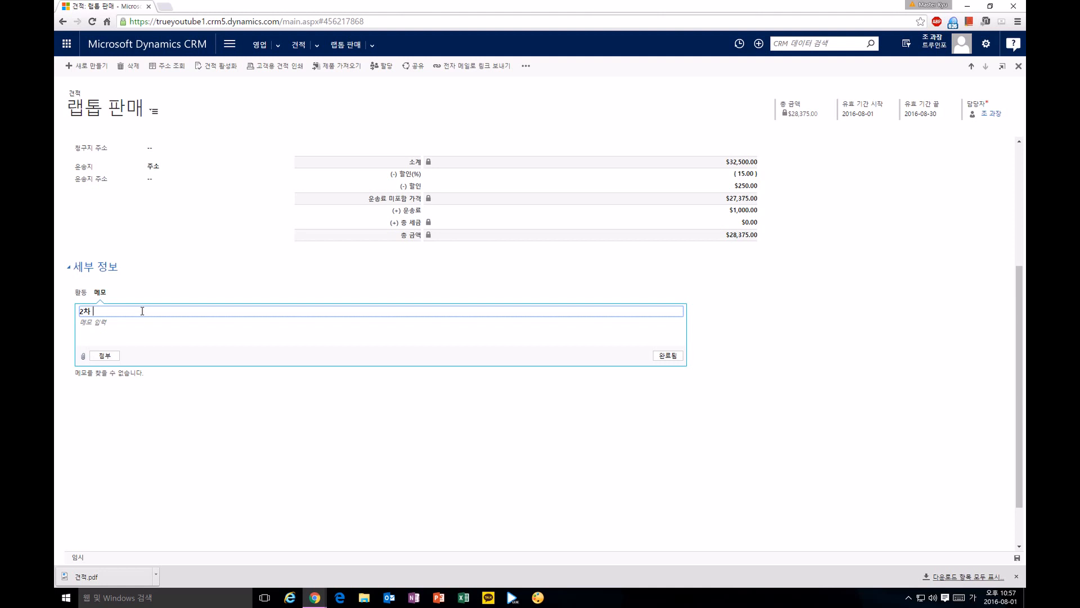
text(2차 할인 요청)
click(94, 323)
text(15)
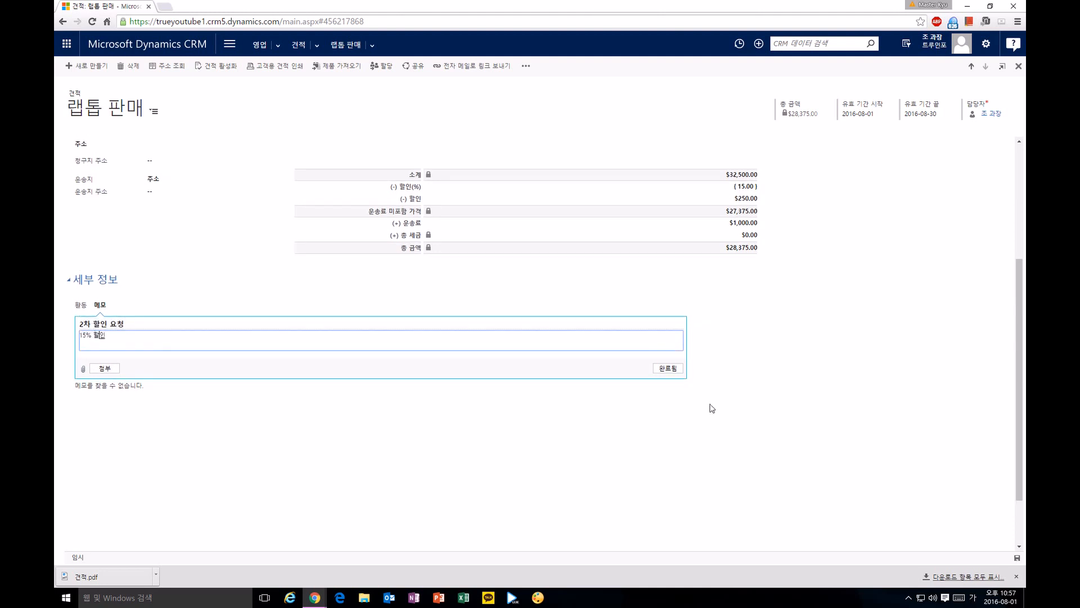
click(667, 368)
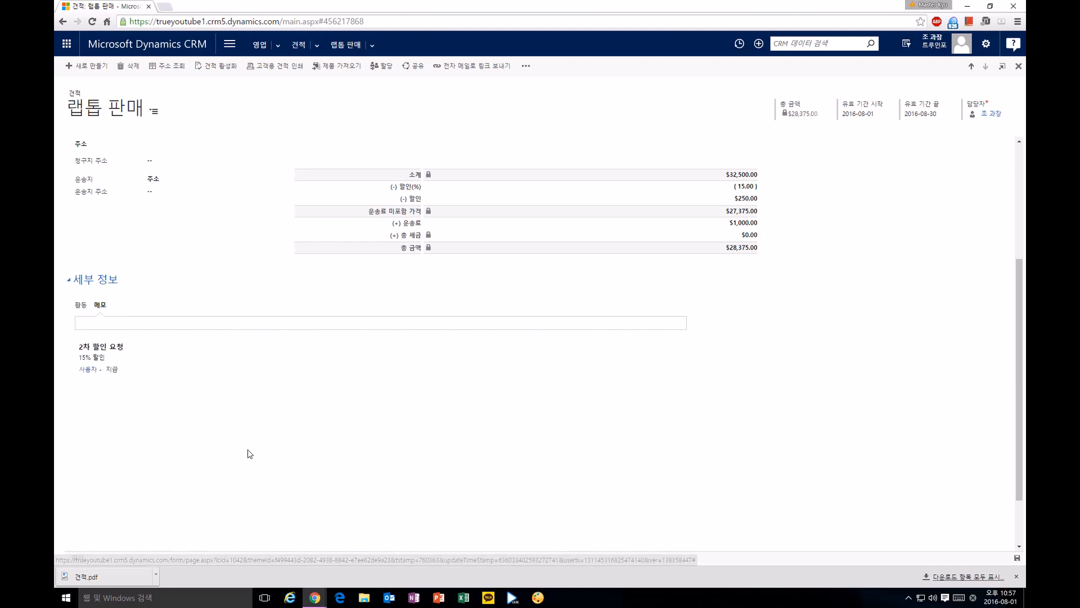
- Activate the revised 랩톱 판매 quote and look at its available report options (보고서 실행)
scroll(275, 441, up, 2)
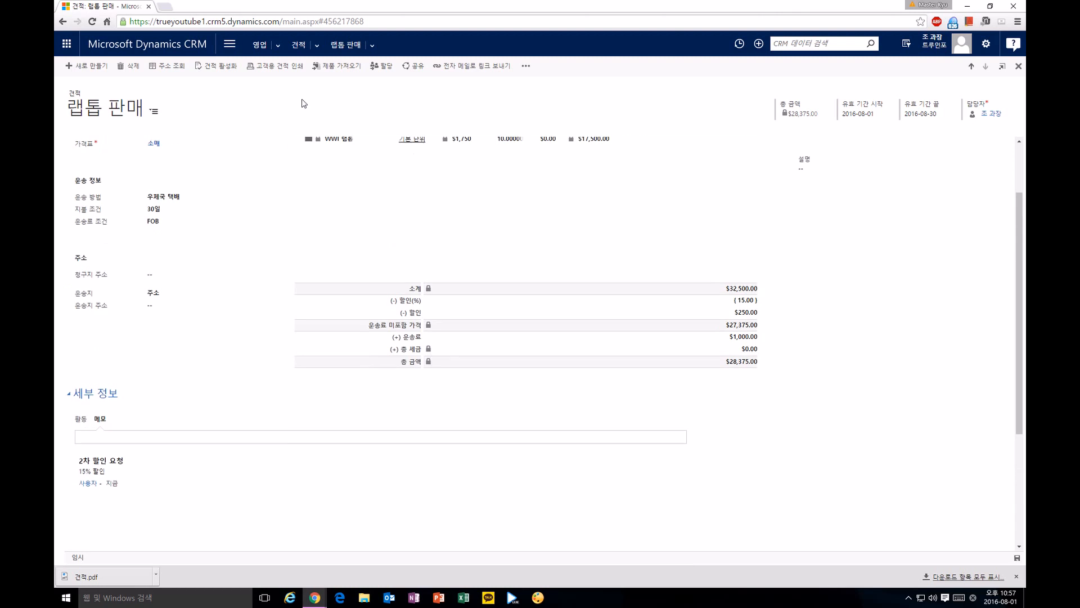
click(217, 67)
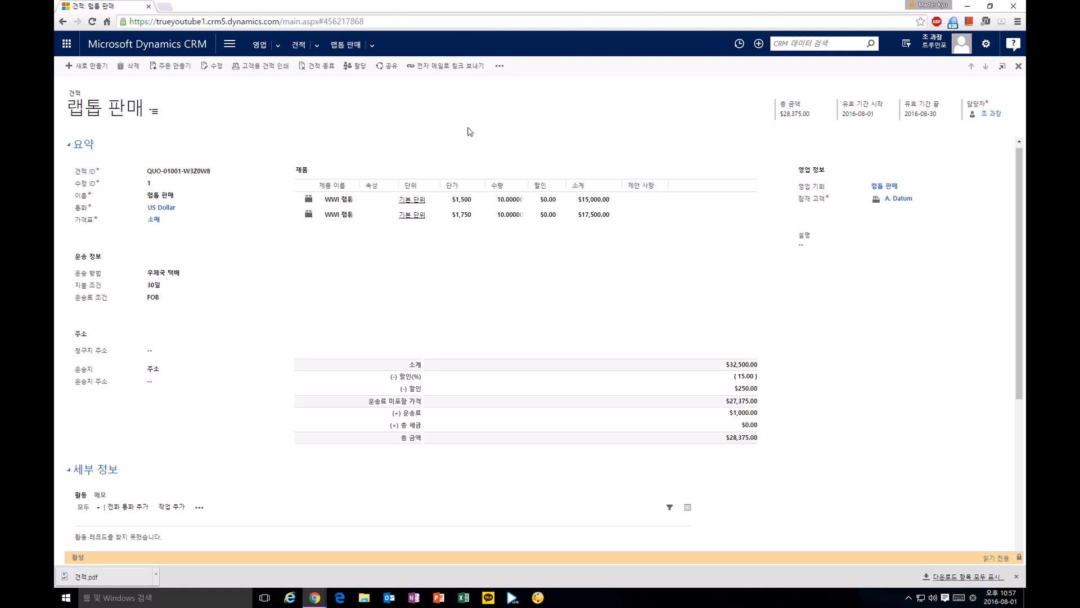
click(499, 67)
mouse_move(546, 140)
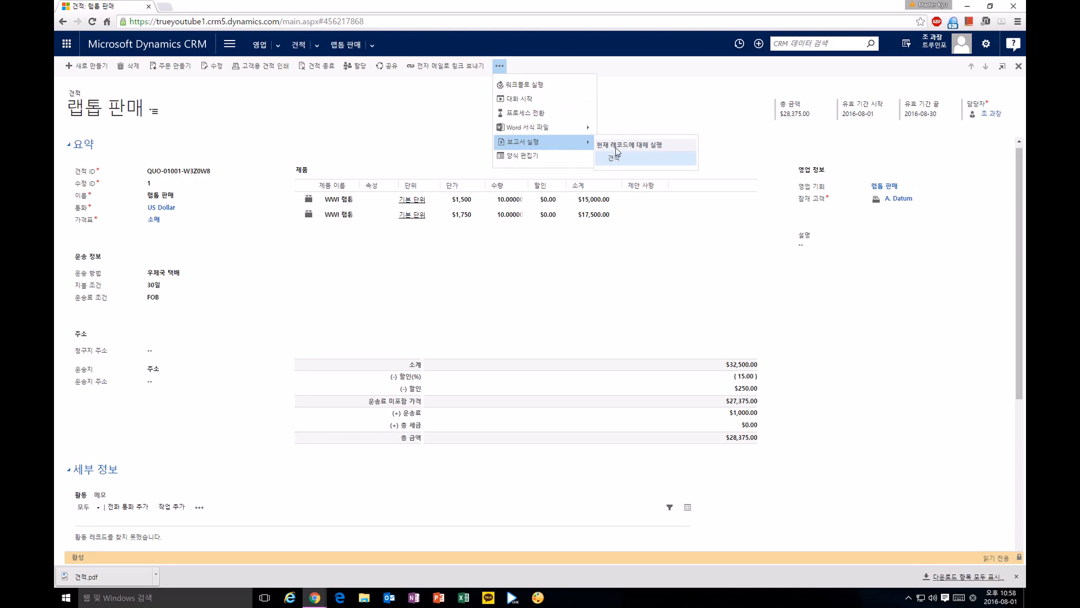
click(340, 270)
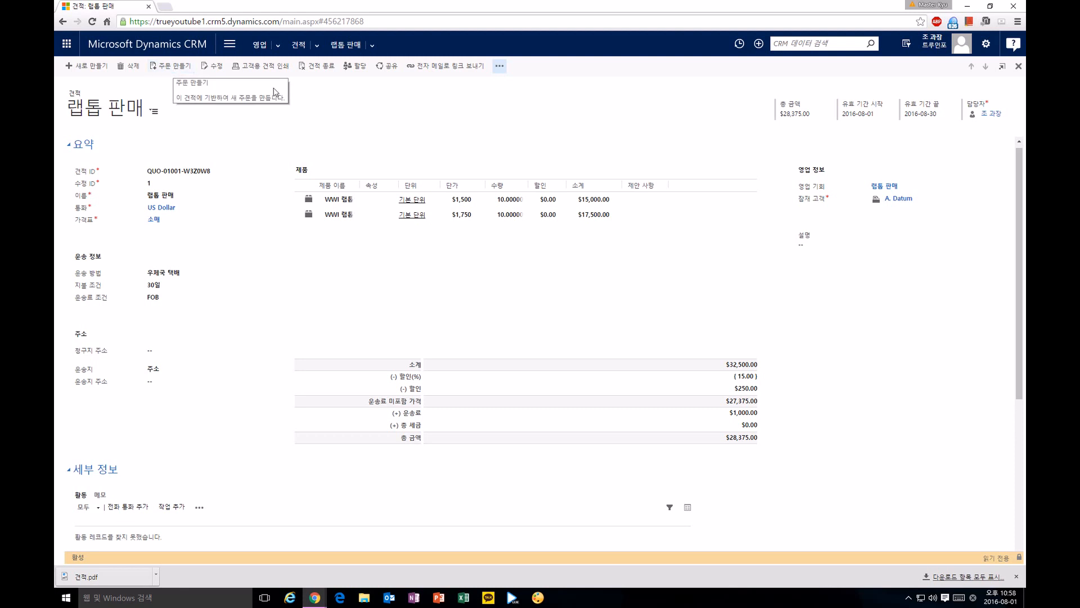
- Return to the related 랩톱 판매 opportunity and compare the status and total of the quotes in its 견적 section
click(878, 186)
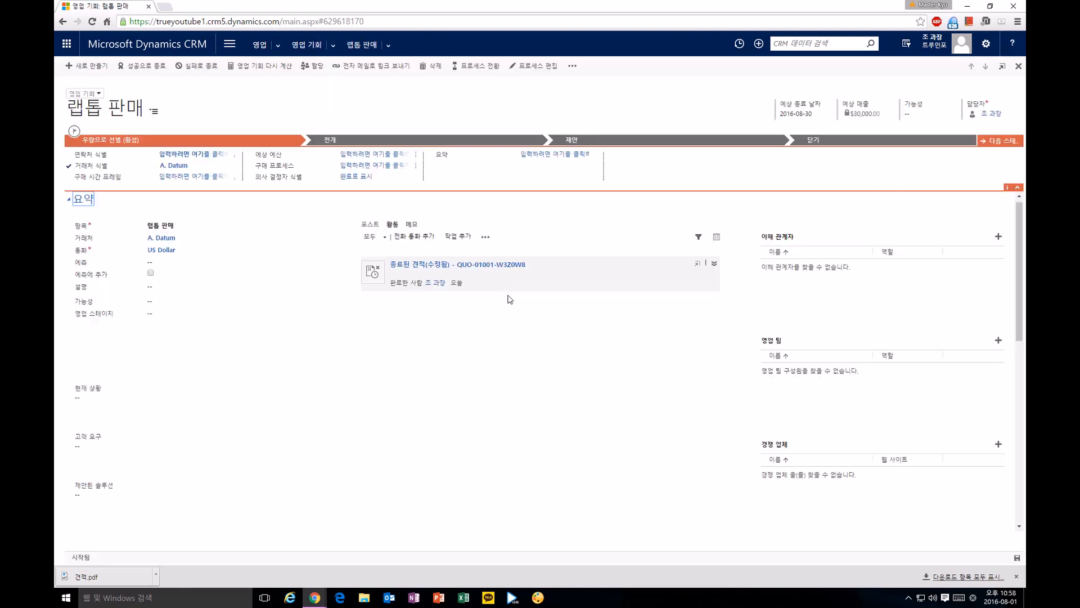
scroll(507, 297, down, 10)
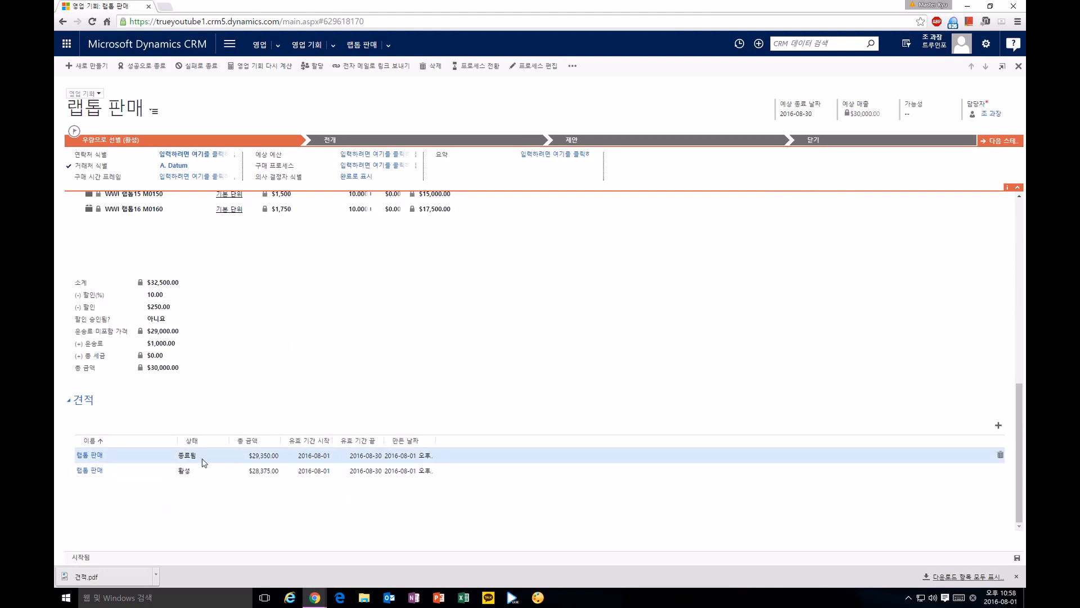
click(205, 472)
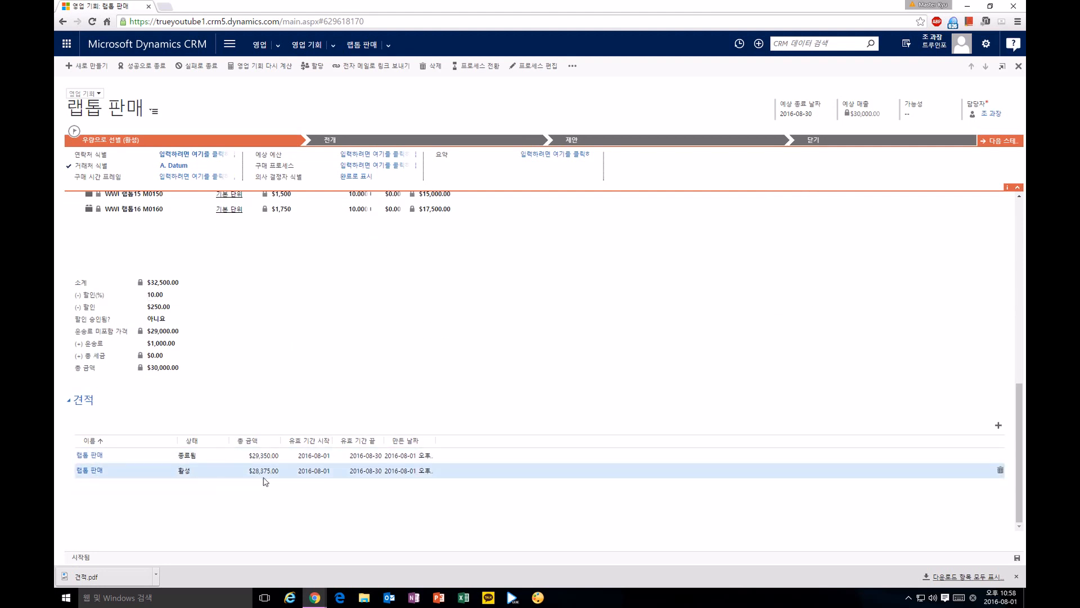
scroll(265, 482, up, 15)
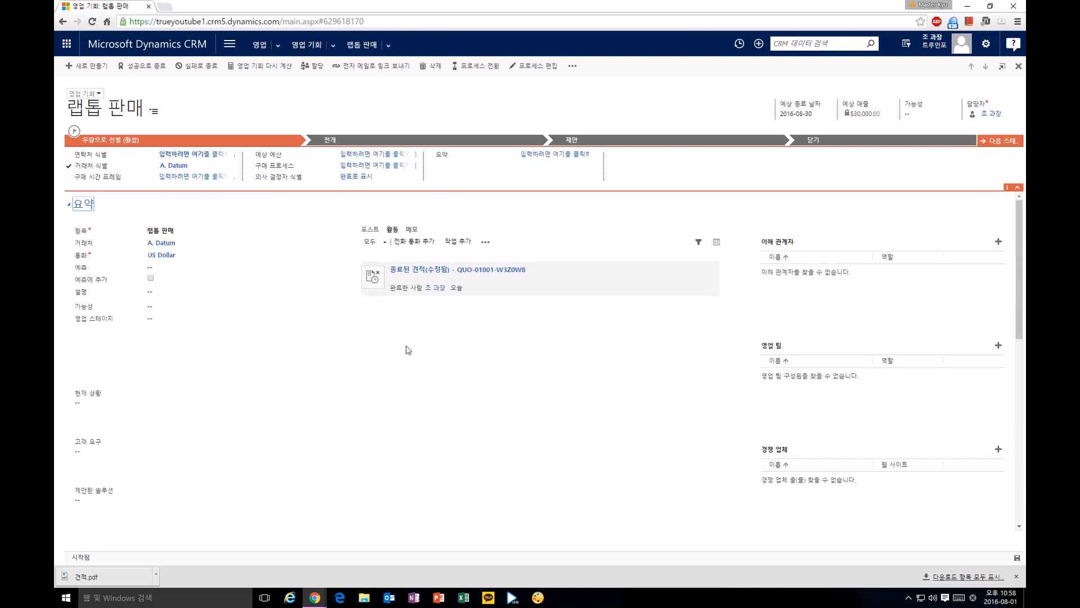
- Create an email activity from the opportunity, addressed to A. Datum with the subject 견적서 입니다
click(392, 229)
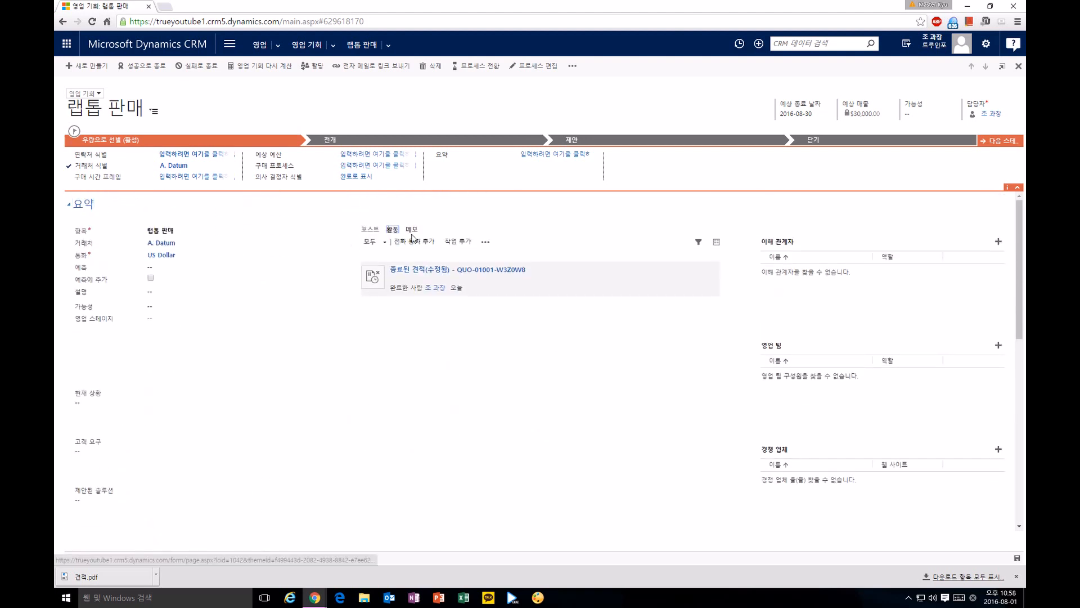
click(485, 243)
click(499, 259)
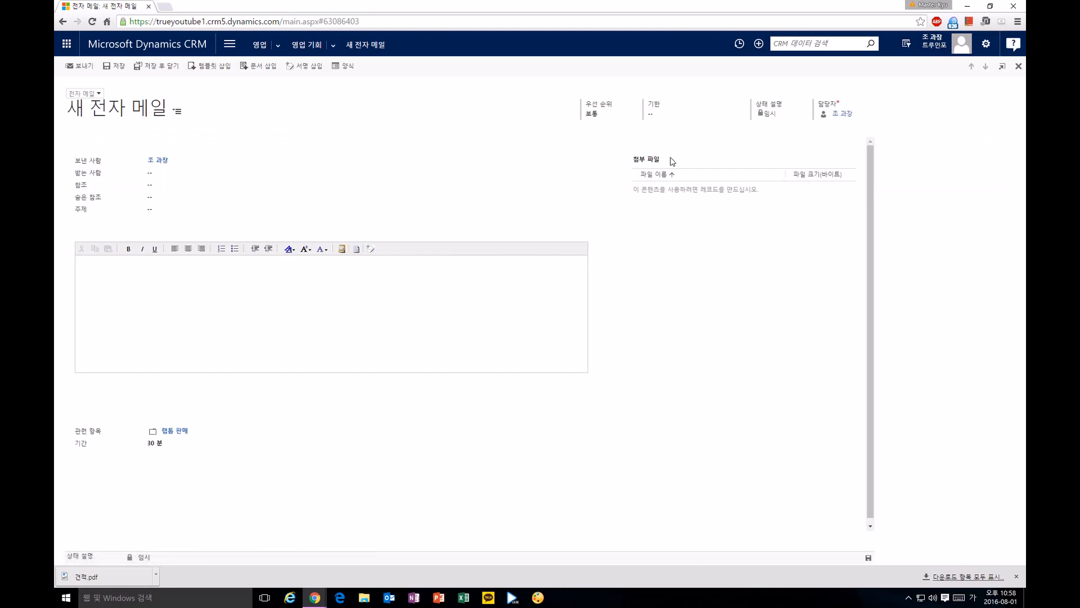
click(169, 173)
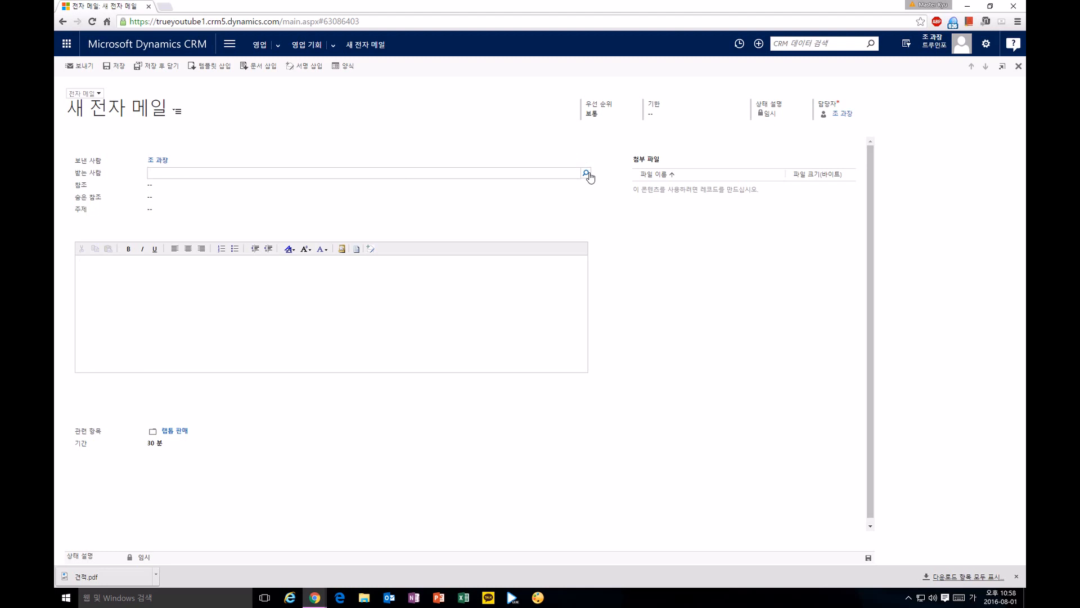
click(586, 172)
click(186, 189)
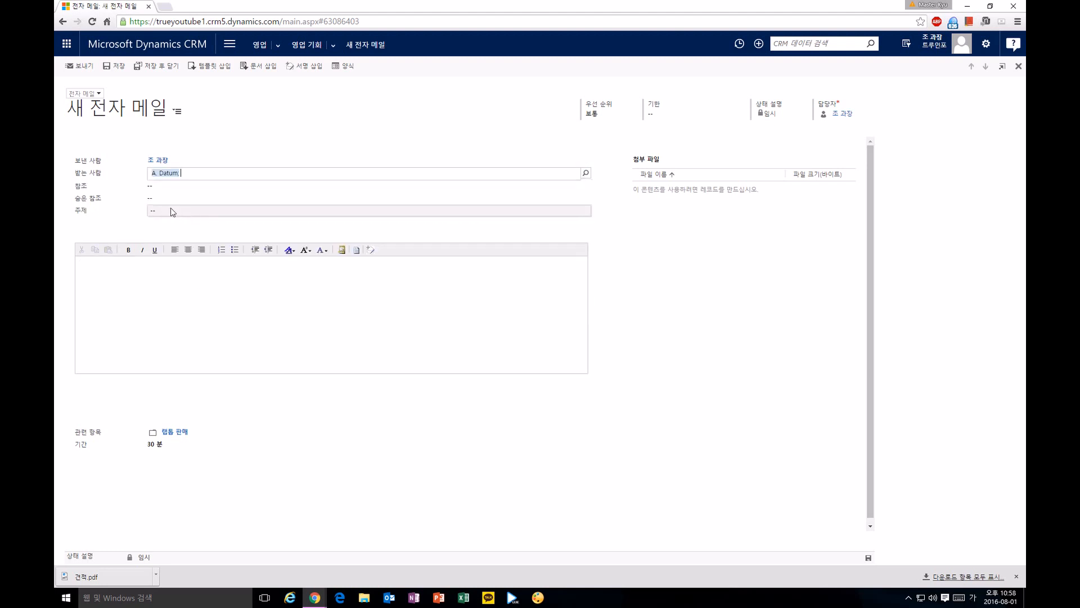
click(170, 209)
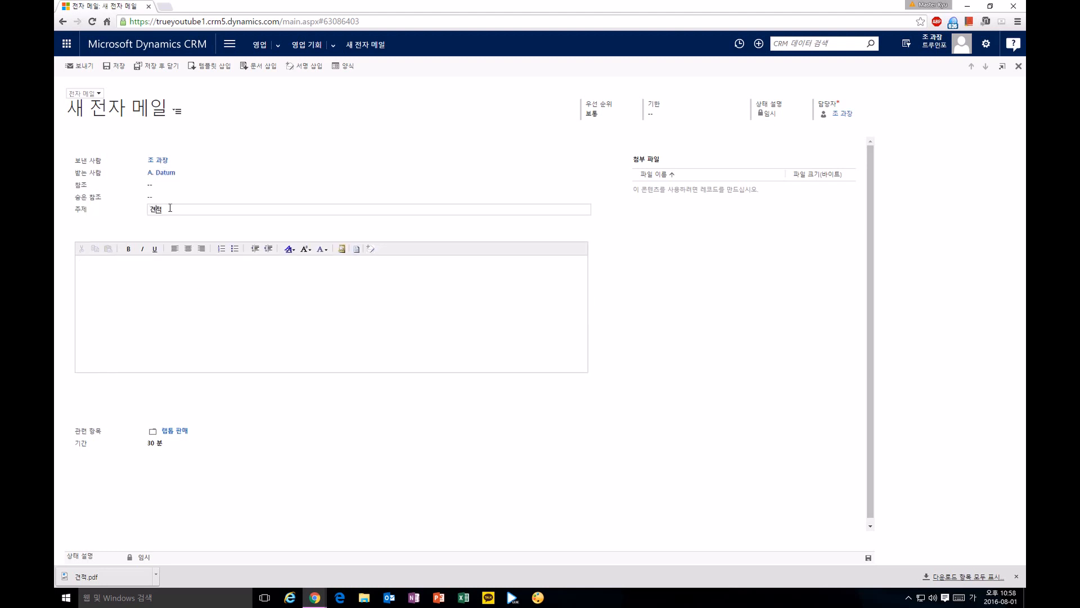
- Write the email body 안녕하세요, 요청하신 견적서를 전달해 드립니다. 감사합니다., sign it with the sender's name and save the email
click(169, 271)
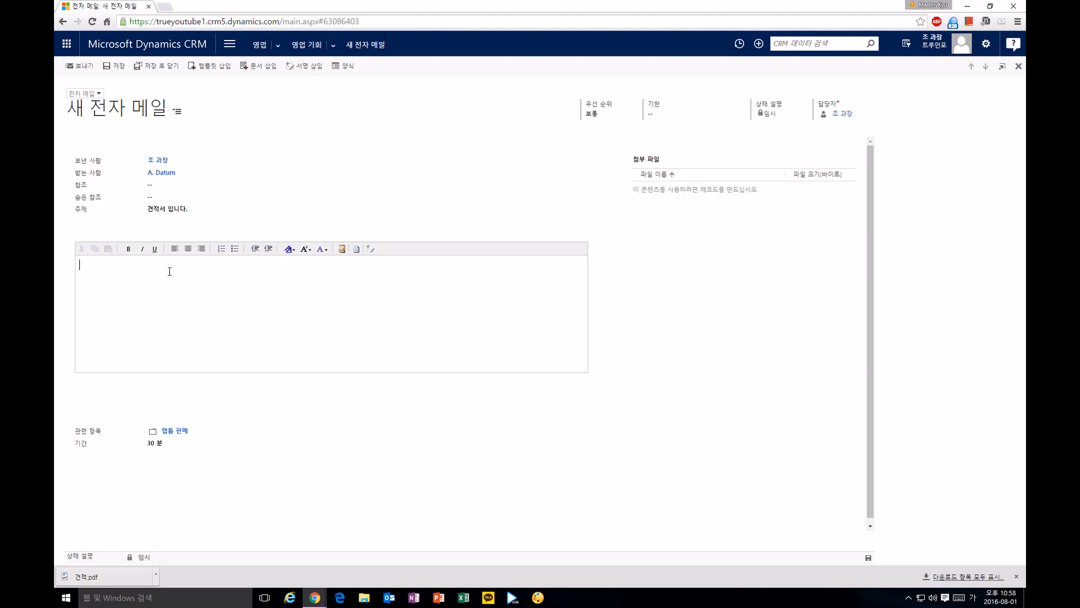
text(안녕하세)
text(요청하신 견적서를 저)
text(달해 드립니다)
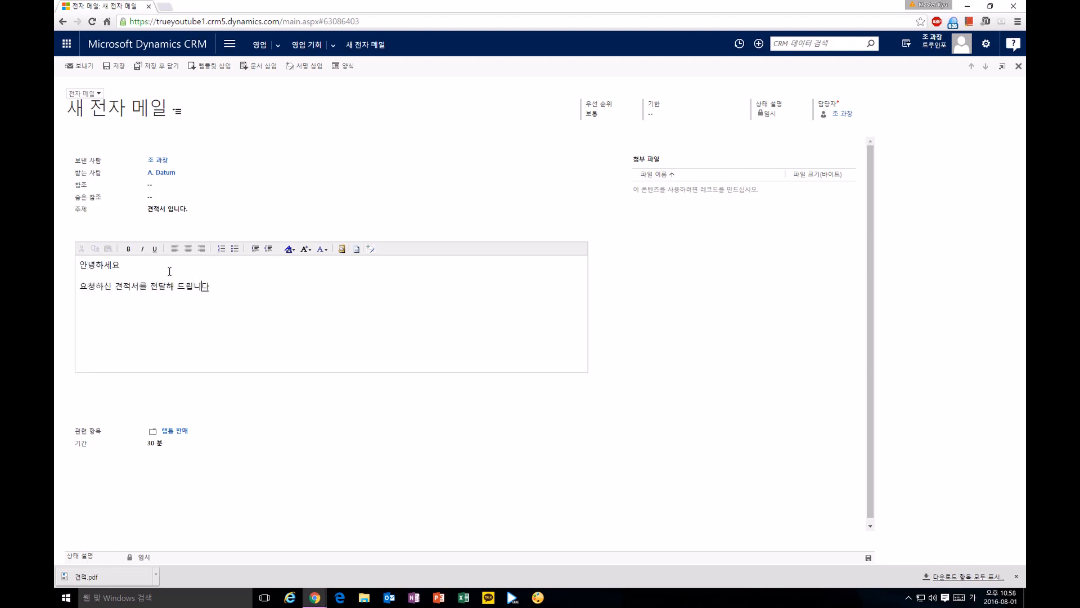
text(감사합니다.)
key(Return)
text(조과장)
click(119, 67)
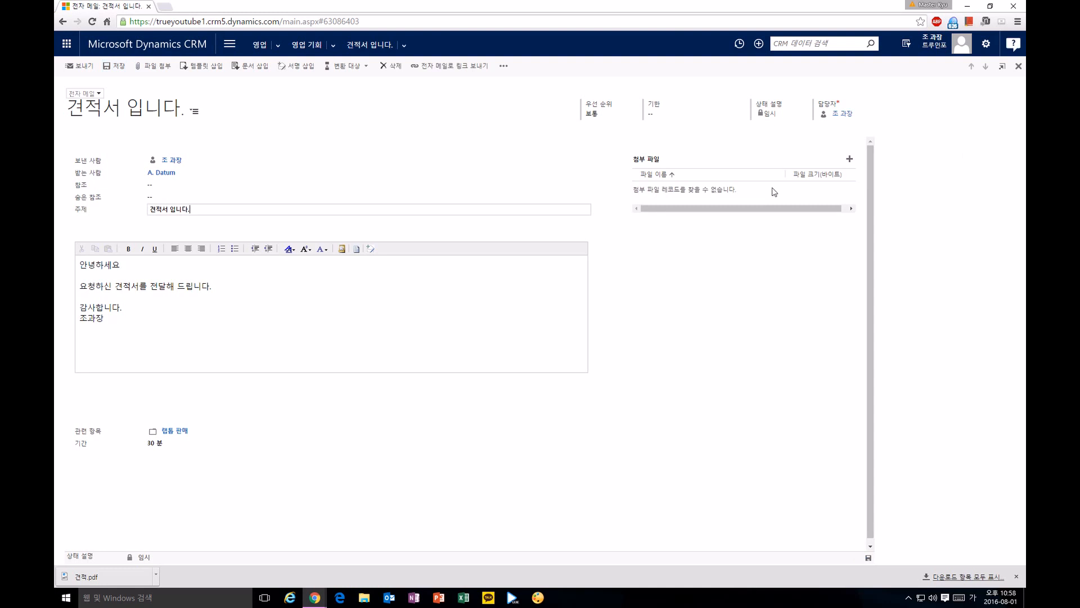
- Attach the file 견적.pdf to the saved email and close the attachment dialog
click(850, 161)
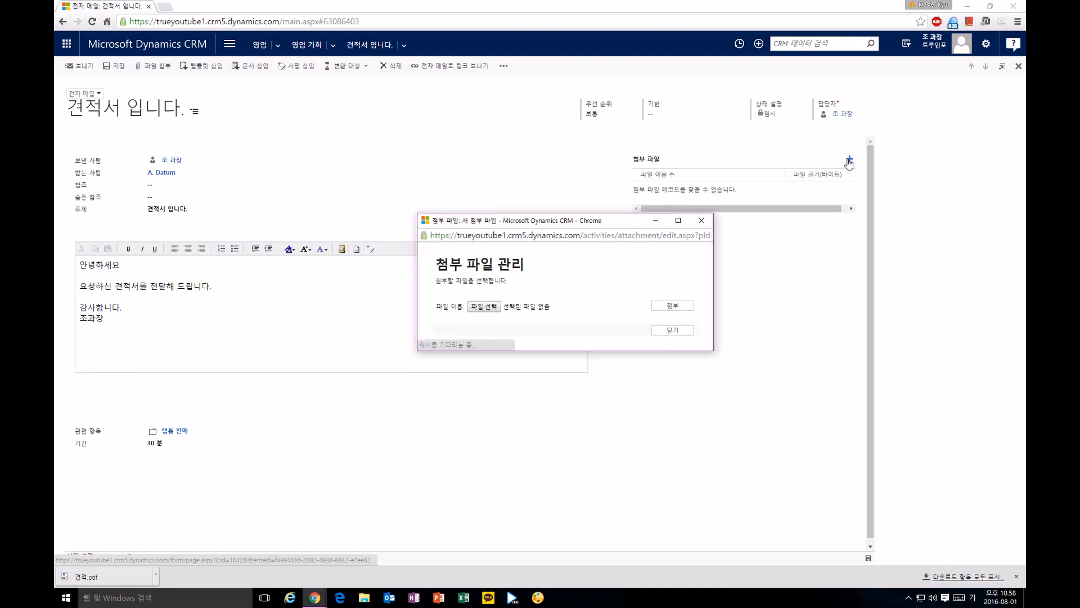
click(488, 306)
click(680, 308)
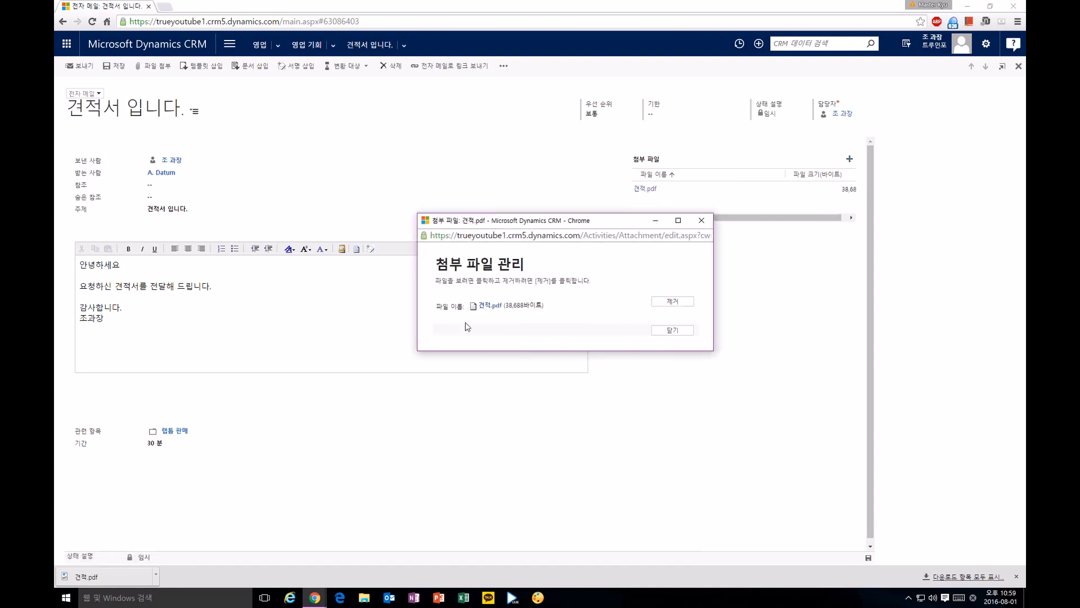
click(673, 331)
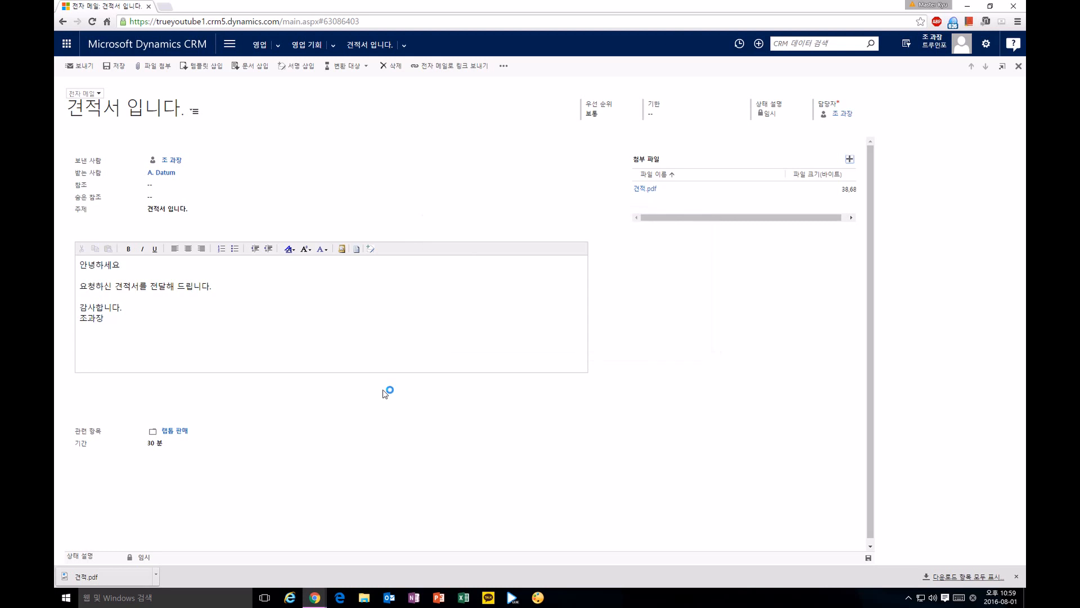